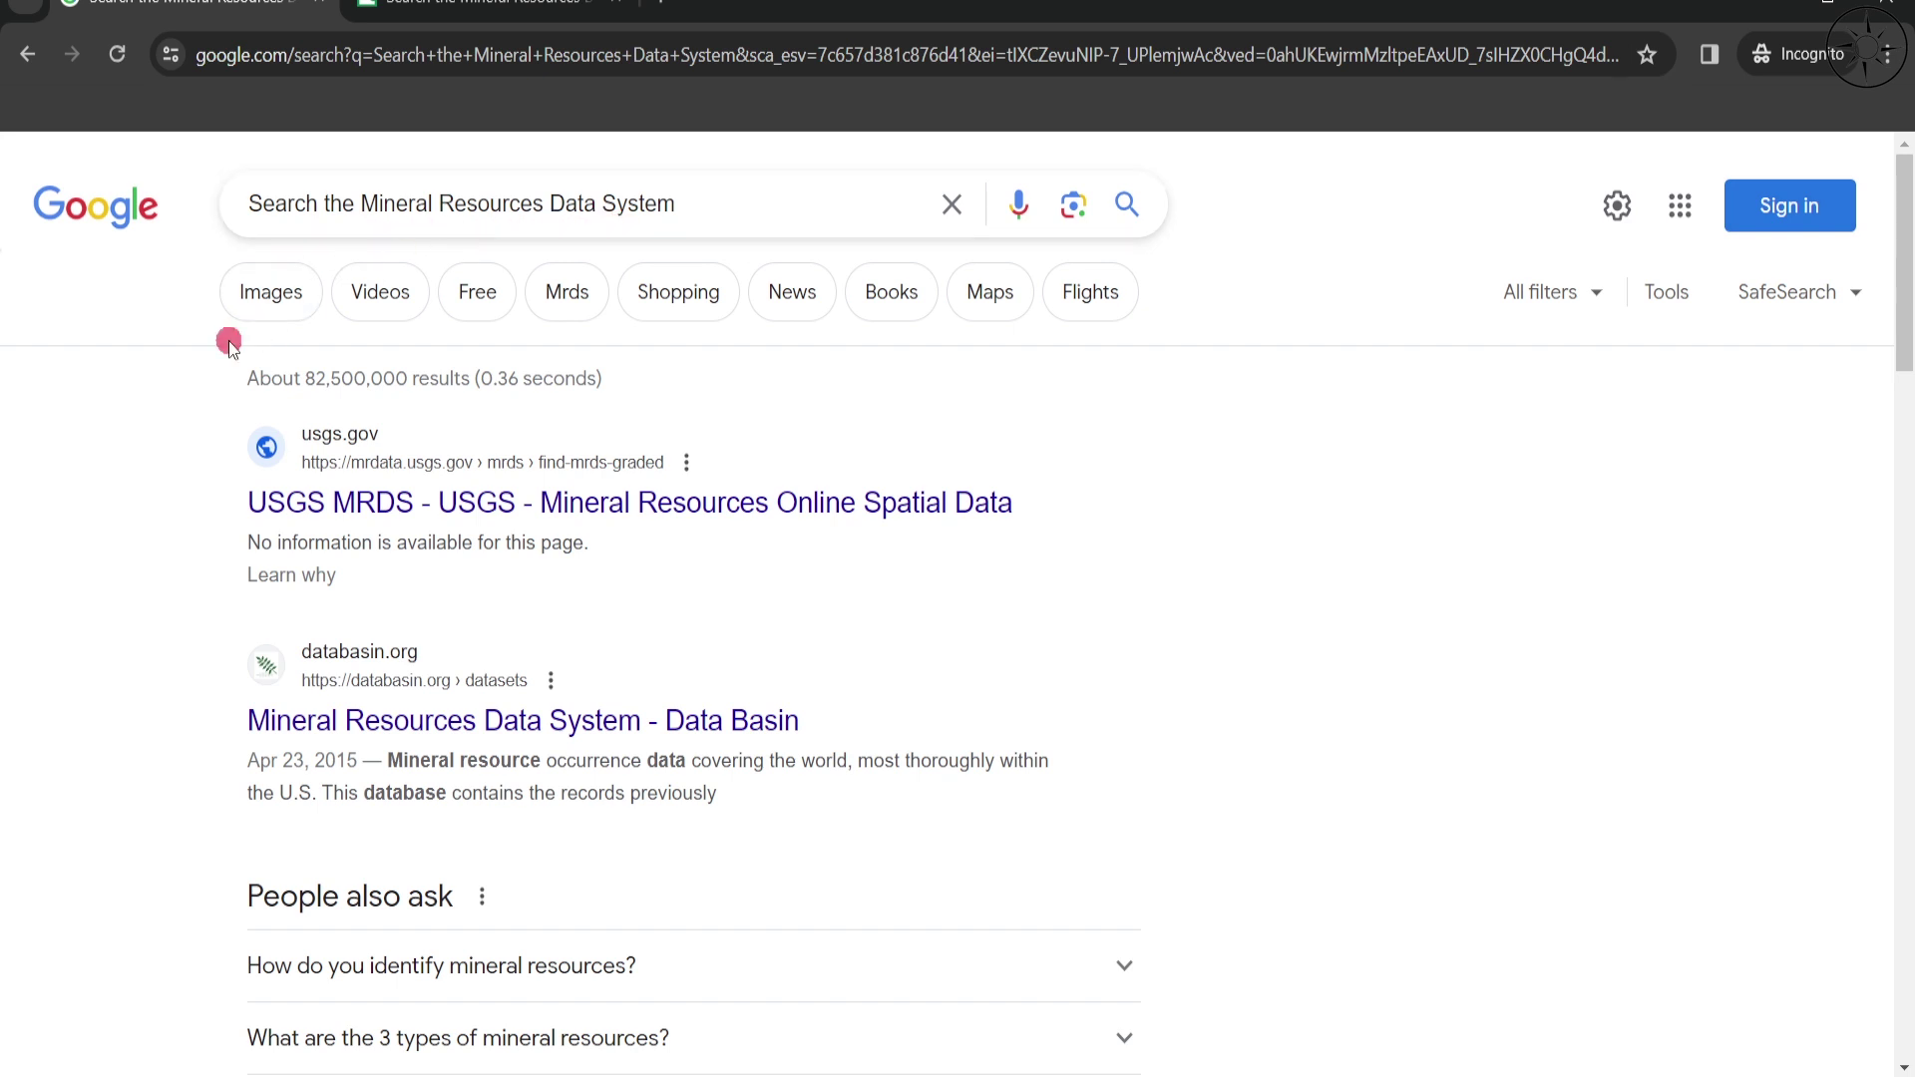
# Step: Open the 'USGS MRDS - Mineral Resources Online Spatial Data' search page from the Google results
pyautogui.click(464, 506)
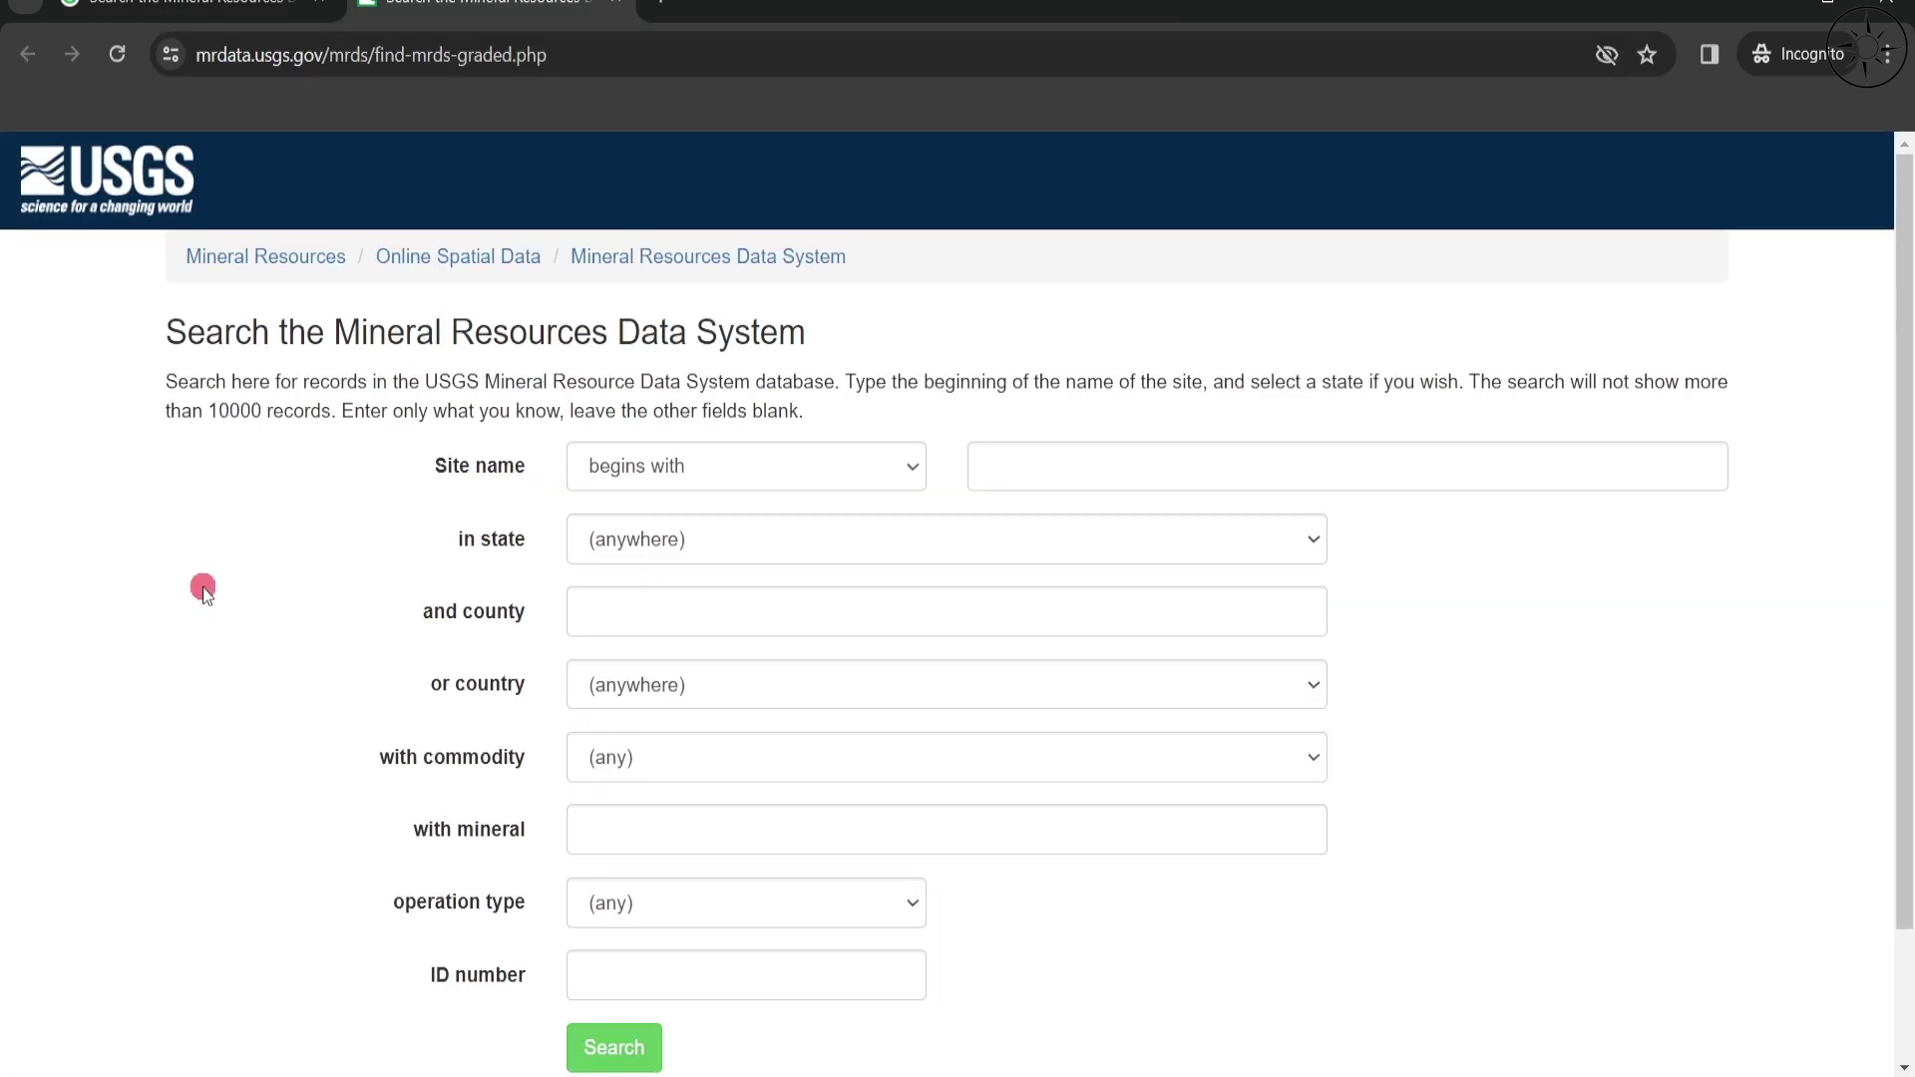
# Step: Leave the state blank and set the search country to Canada
pyautogui.scroll(-2, 202, 586)
pyautogui.scroll(2, 201, 587)
pyautogui.scroll(-1, 1860, 446)
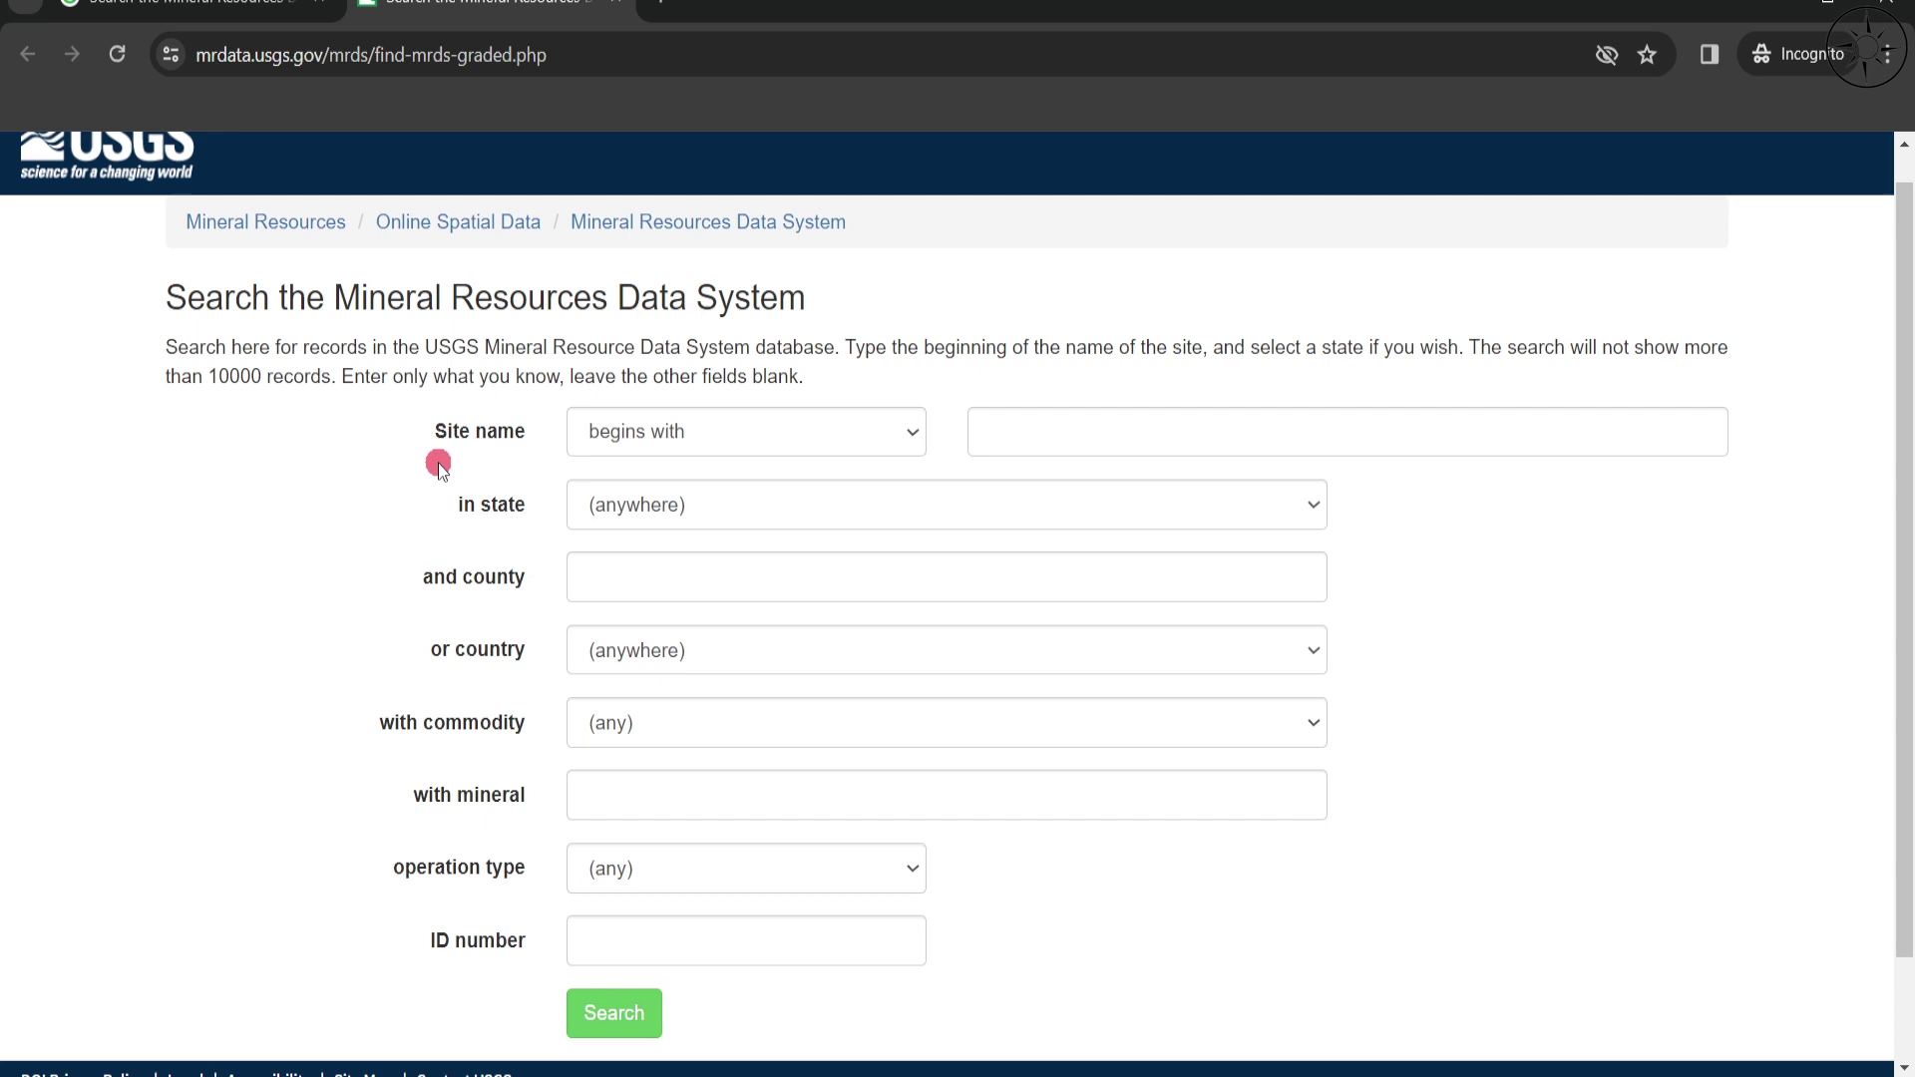
pyautogui.click(776, 517)
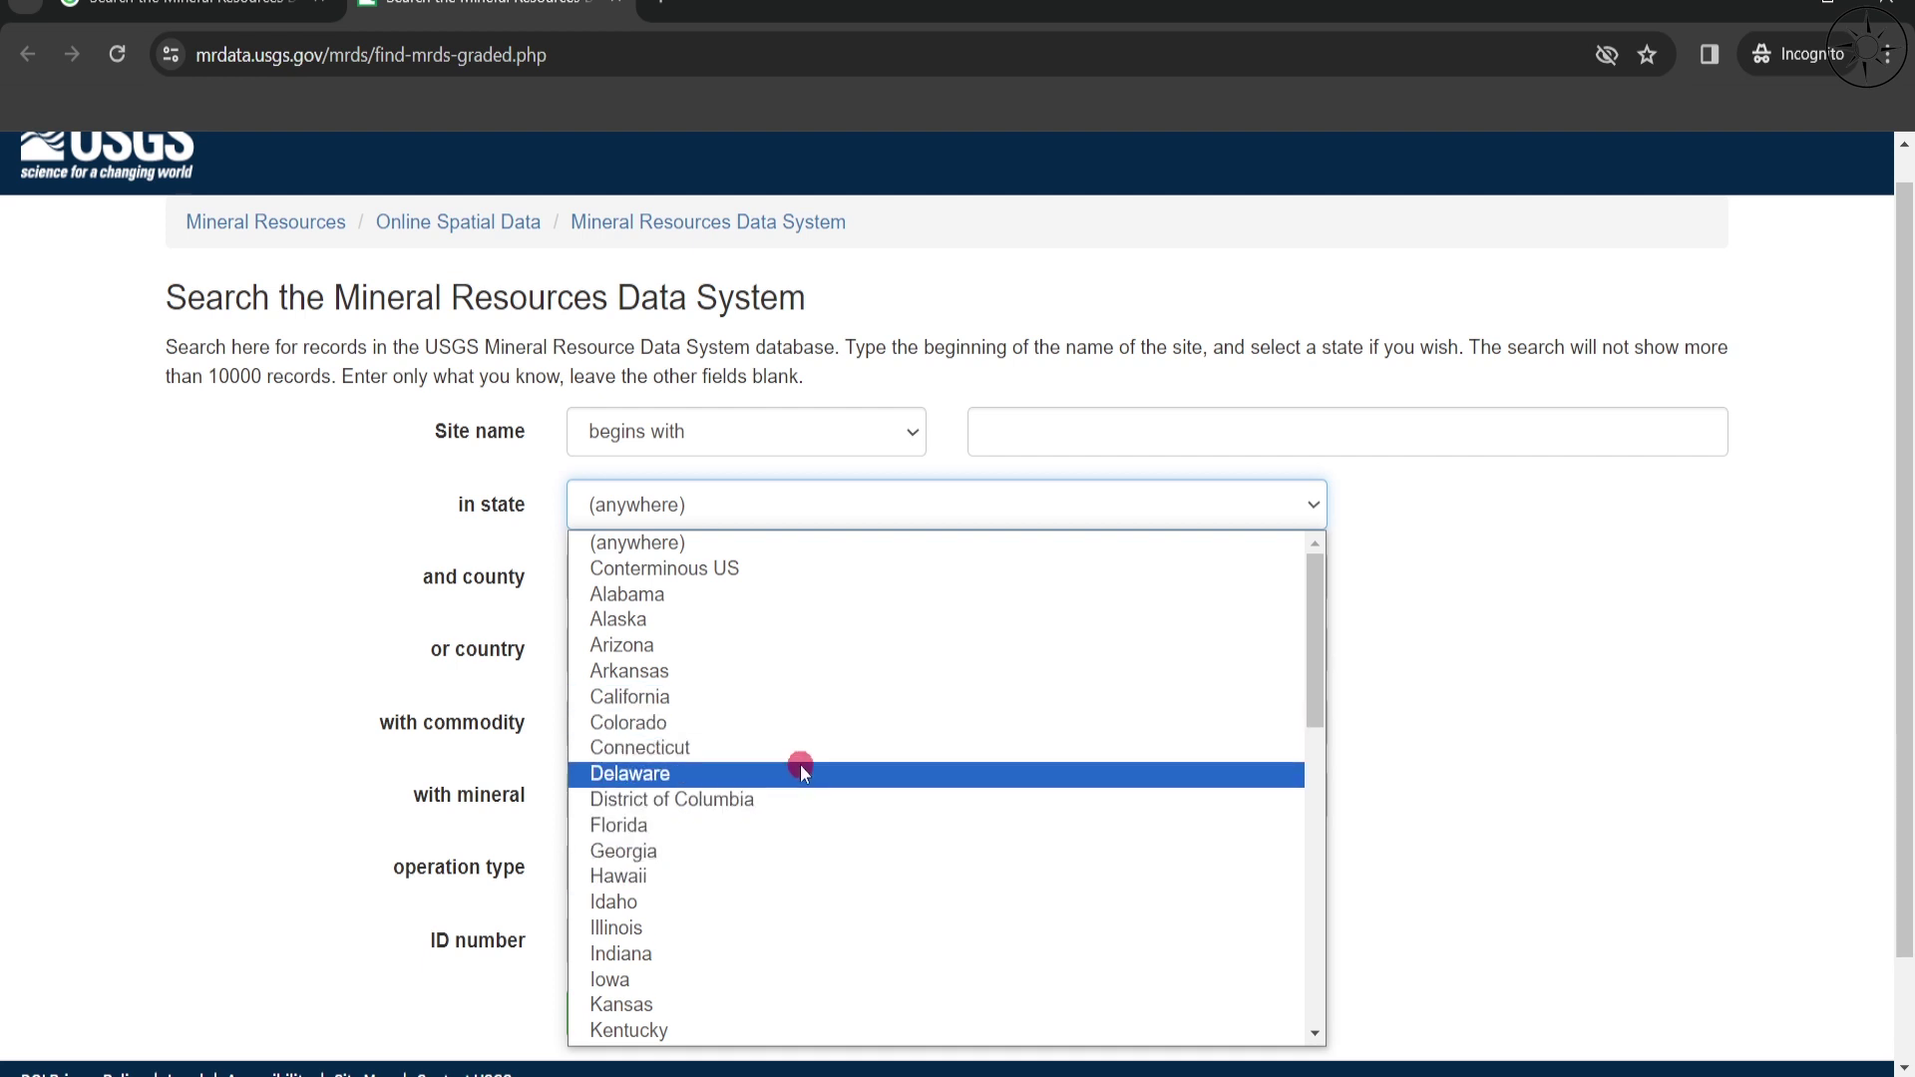
pyautogui.click(512, 620)
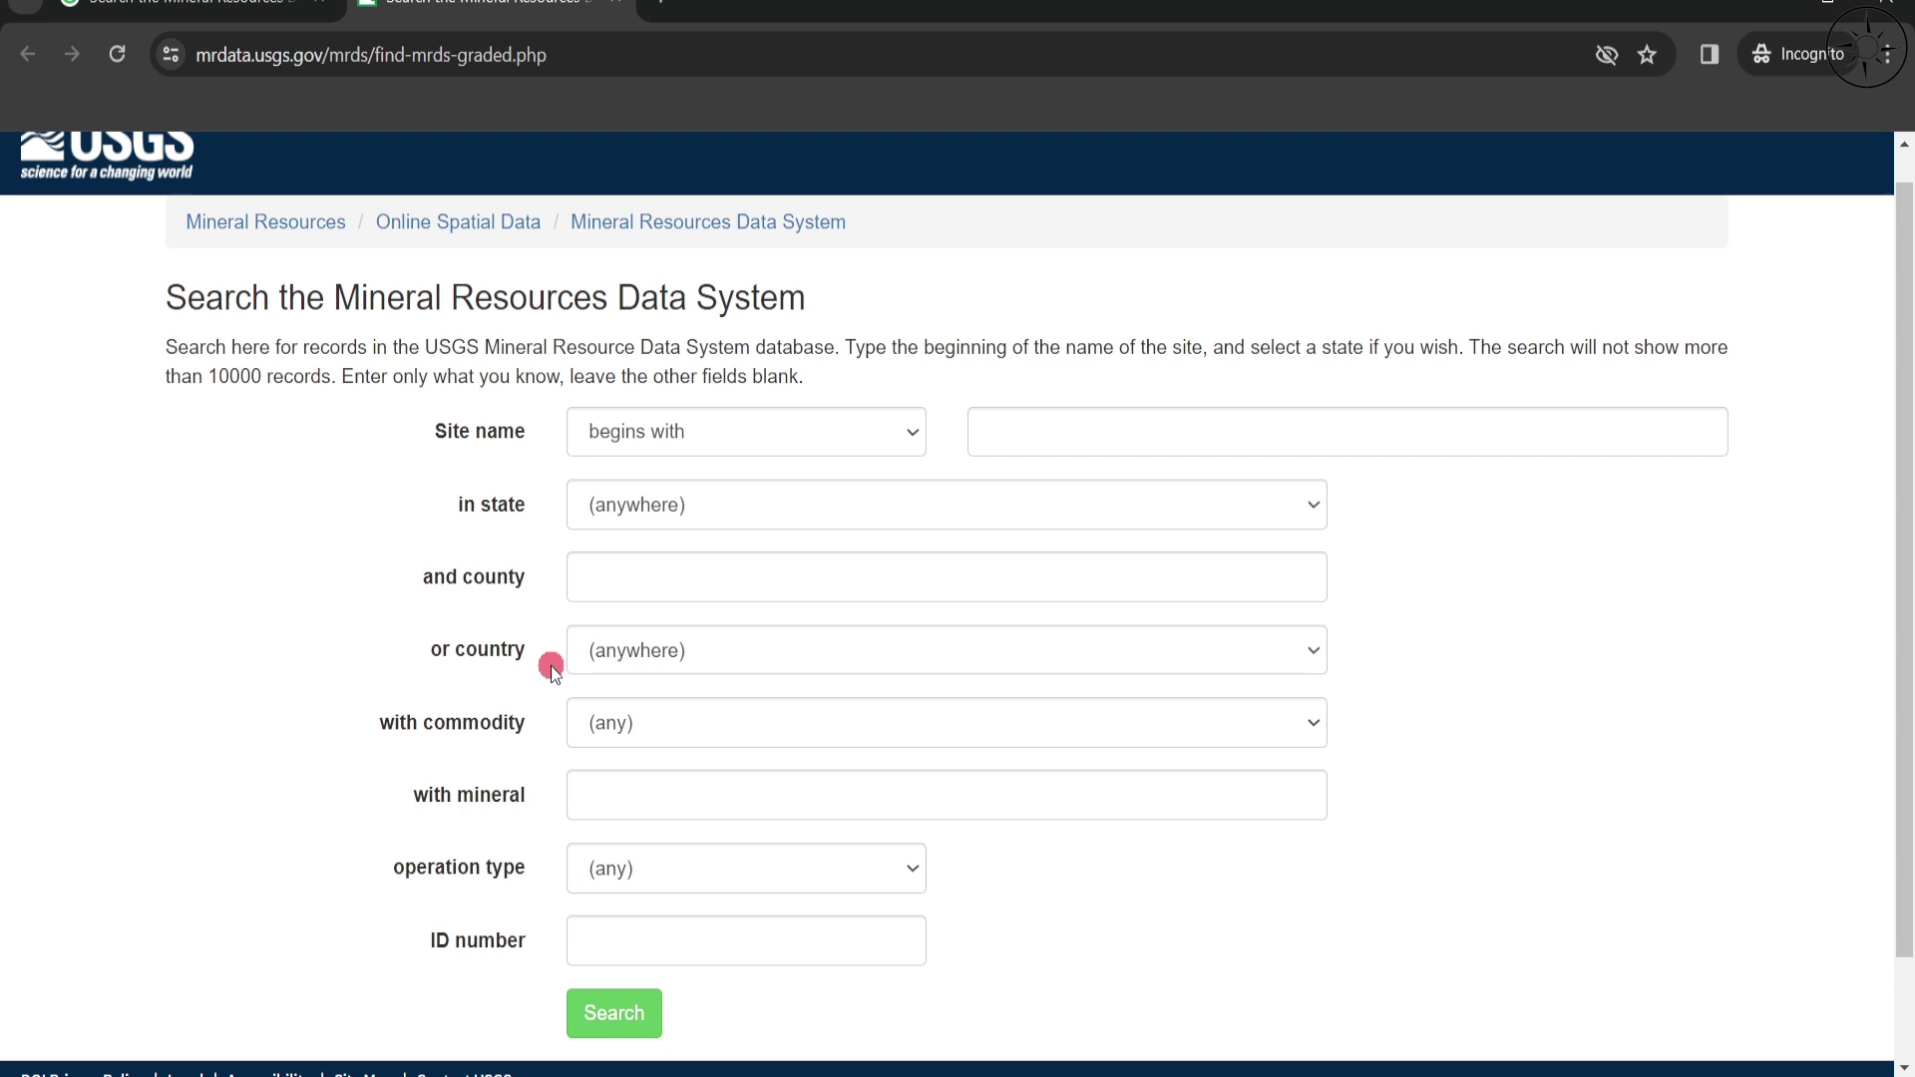
pyautogui.click(762, 654)
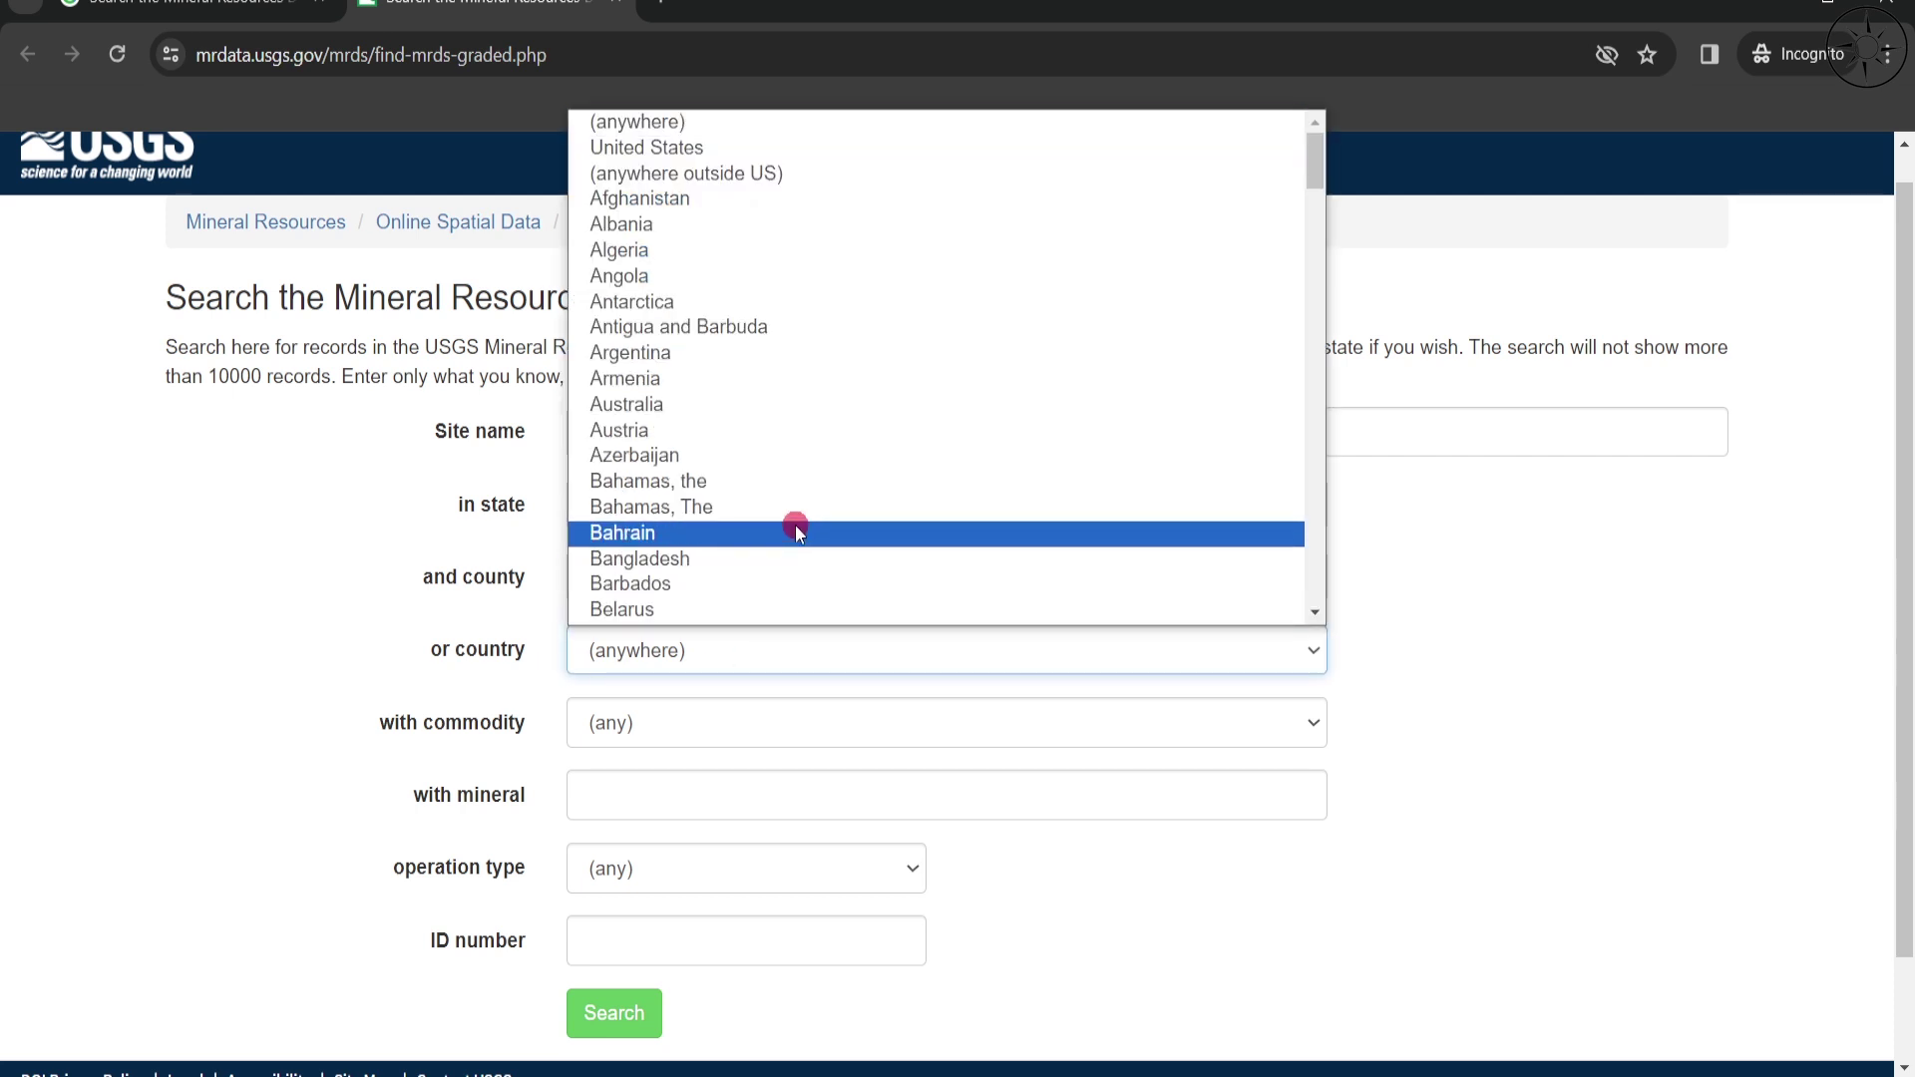
pyautogui.press('c')
pyautogui.scroll(-1, 753, 425)
pyautogui.scroll(-3, 753, 425)
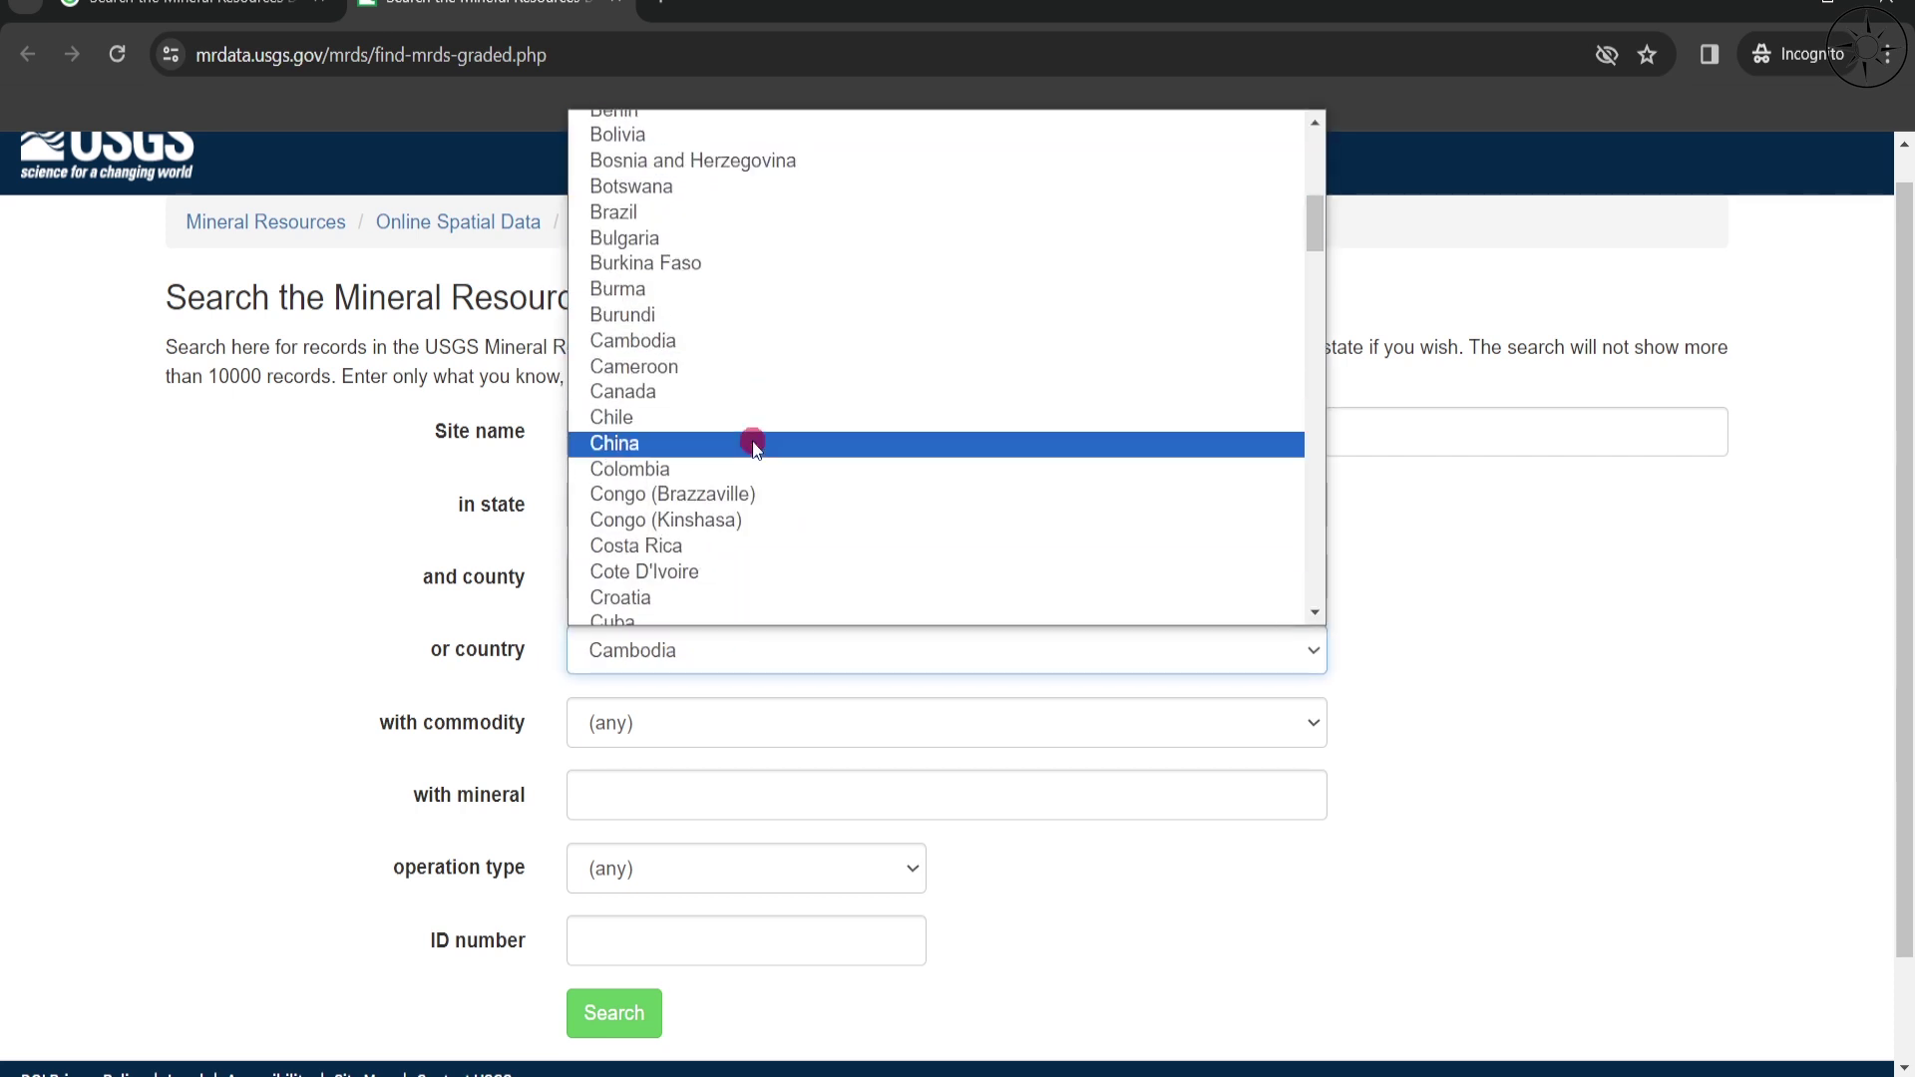
pyautogui.click(752, 441)
# Step: Set the commodity to Gold, leaving operation type unchanged
pyautogui.click(923, 734)
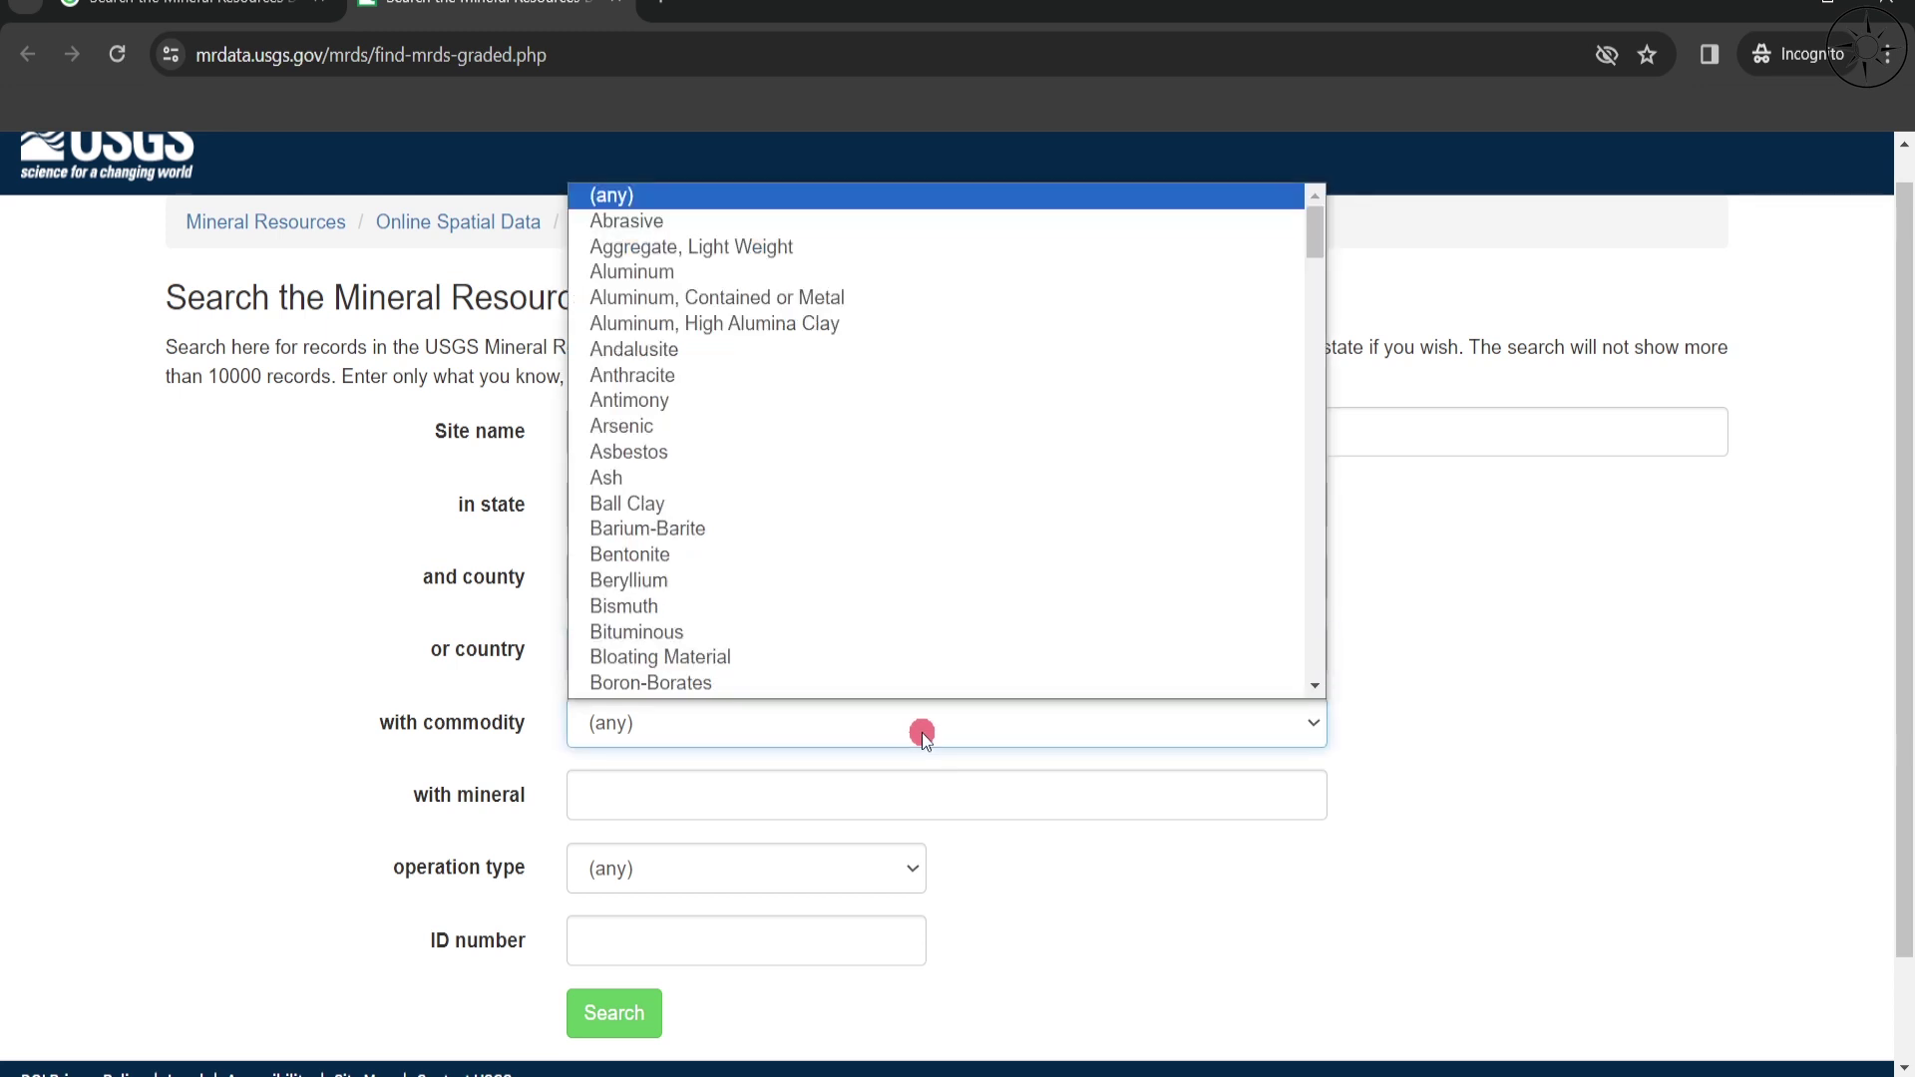
pyautogui.scroll(-8, 868, 399)
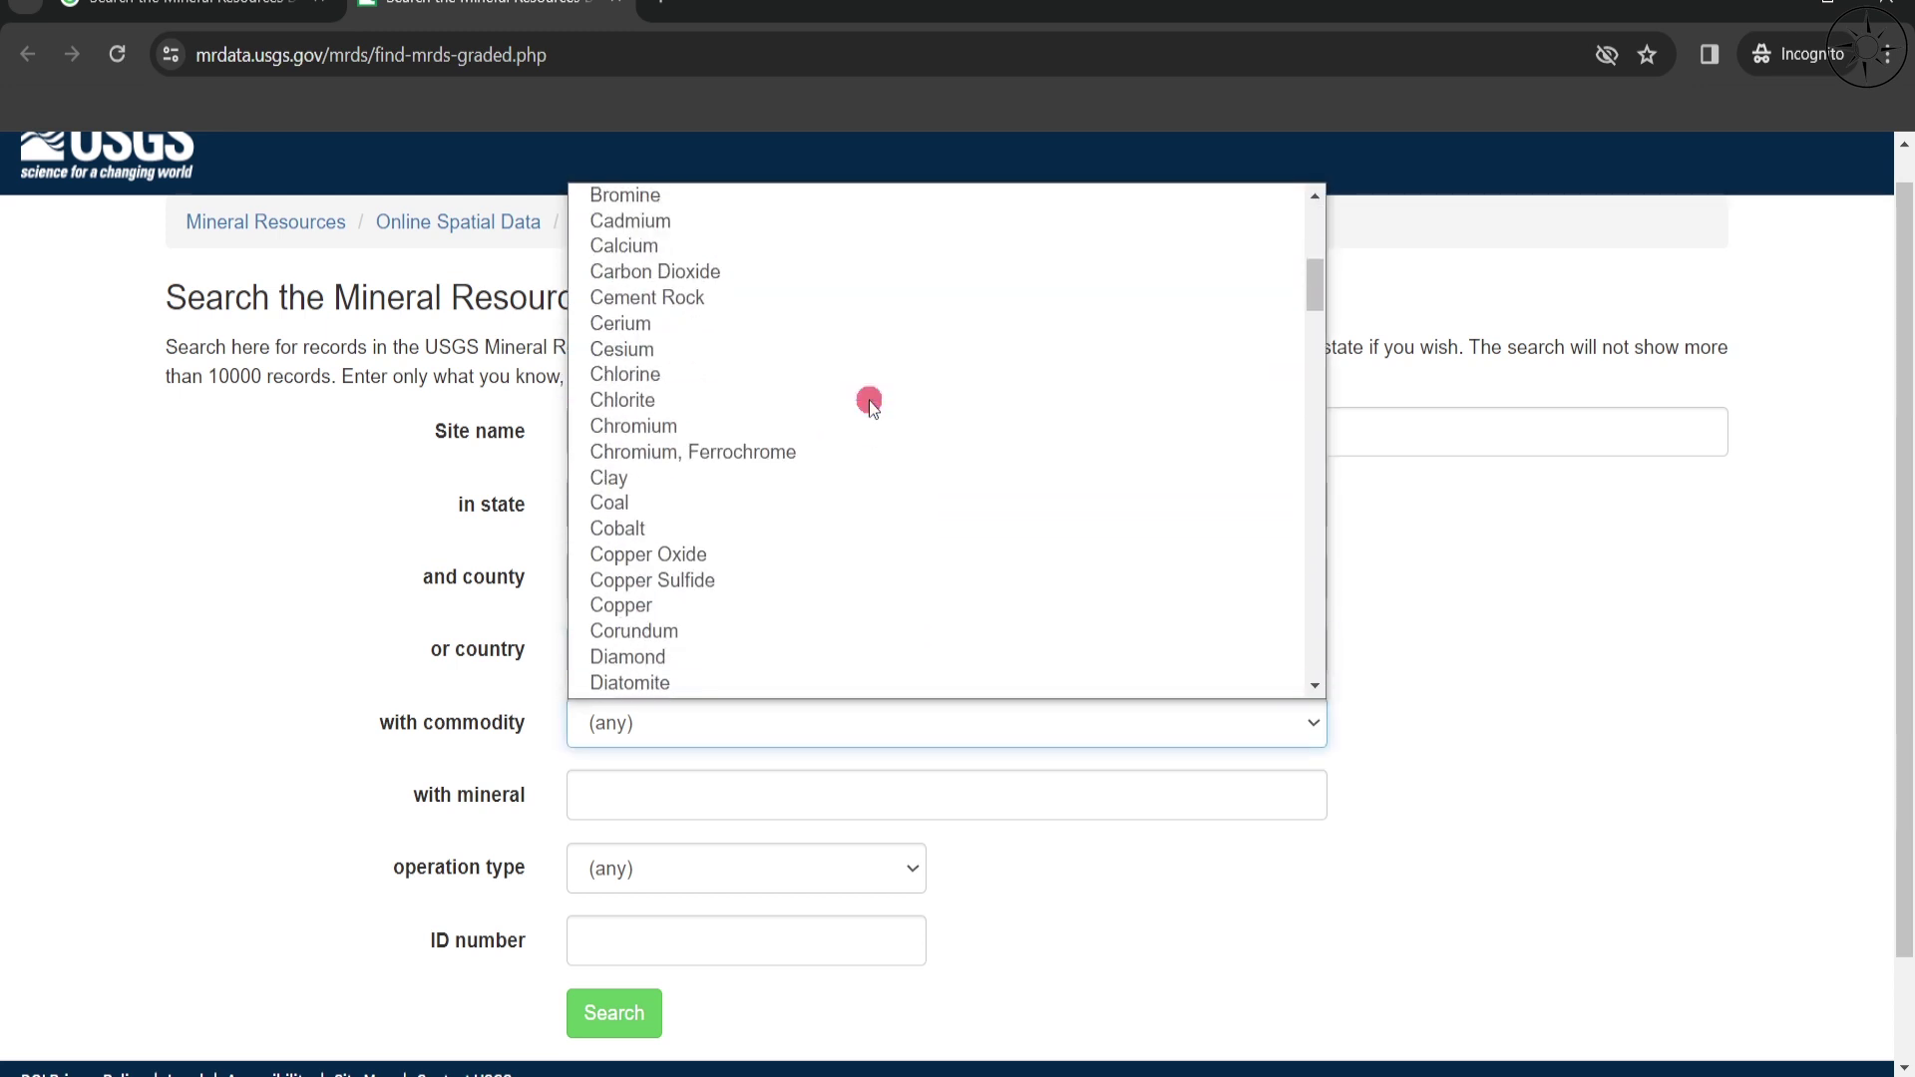
pyautogui.press('g')
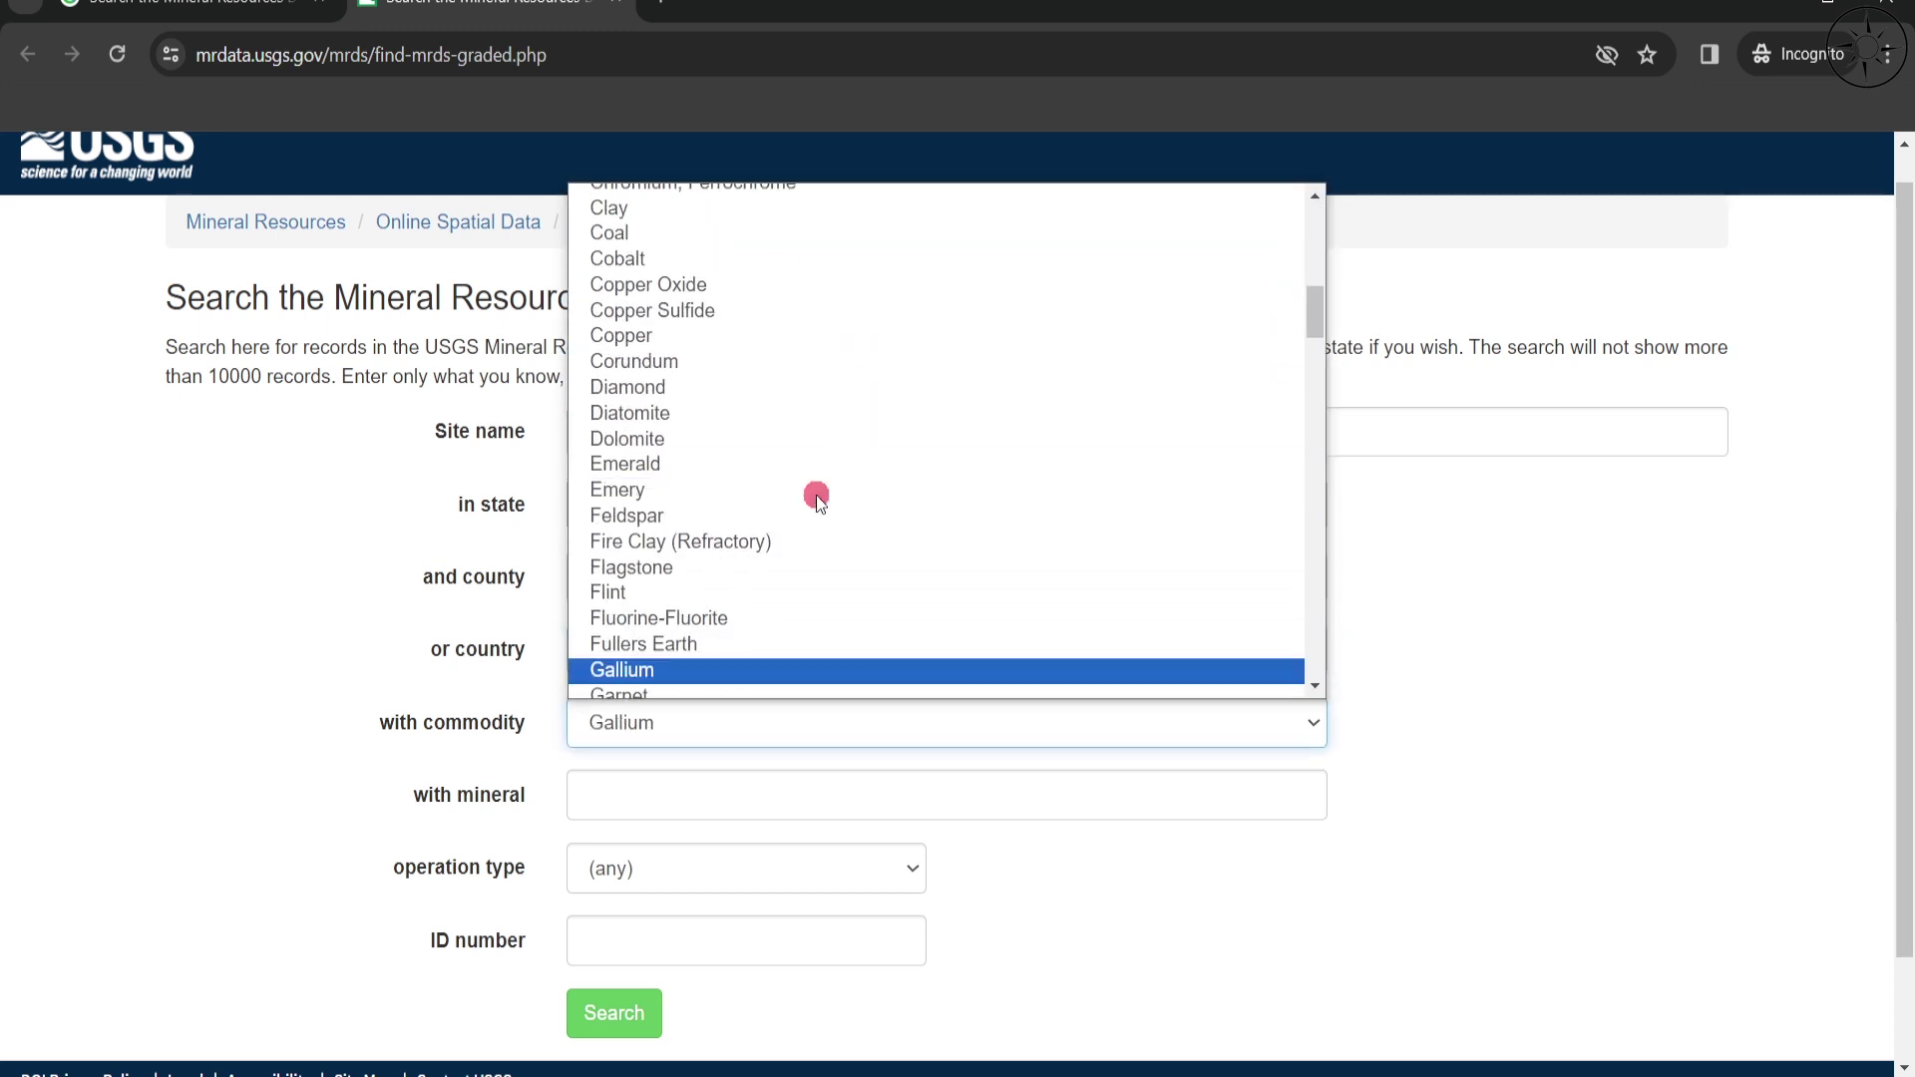
pyautogui.scroll(-3, 816, 494)
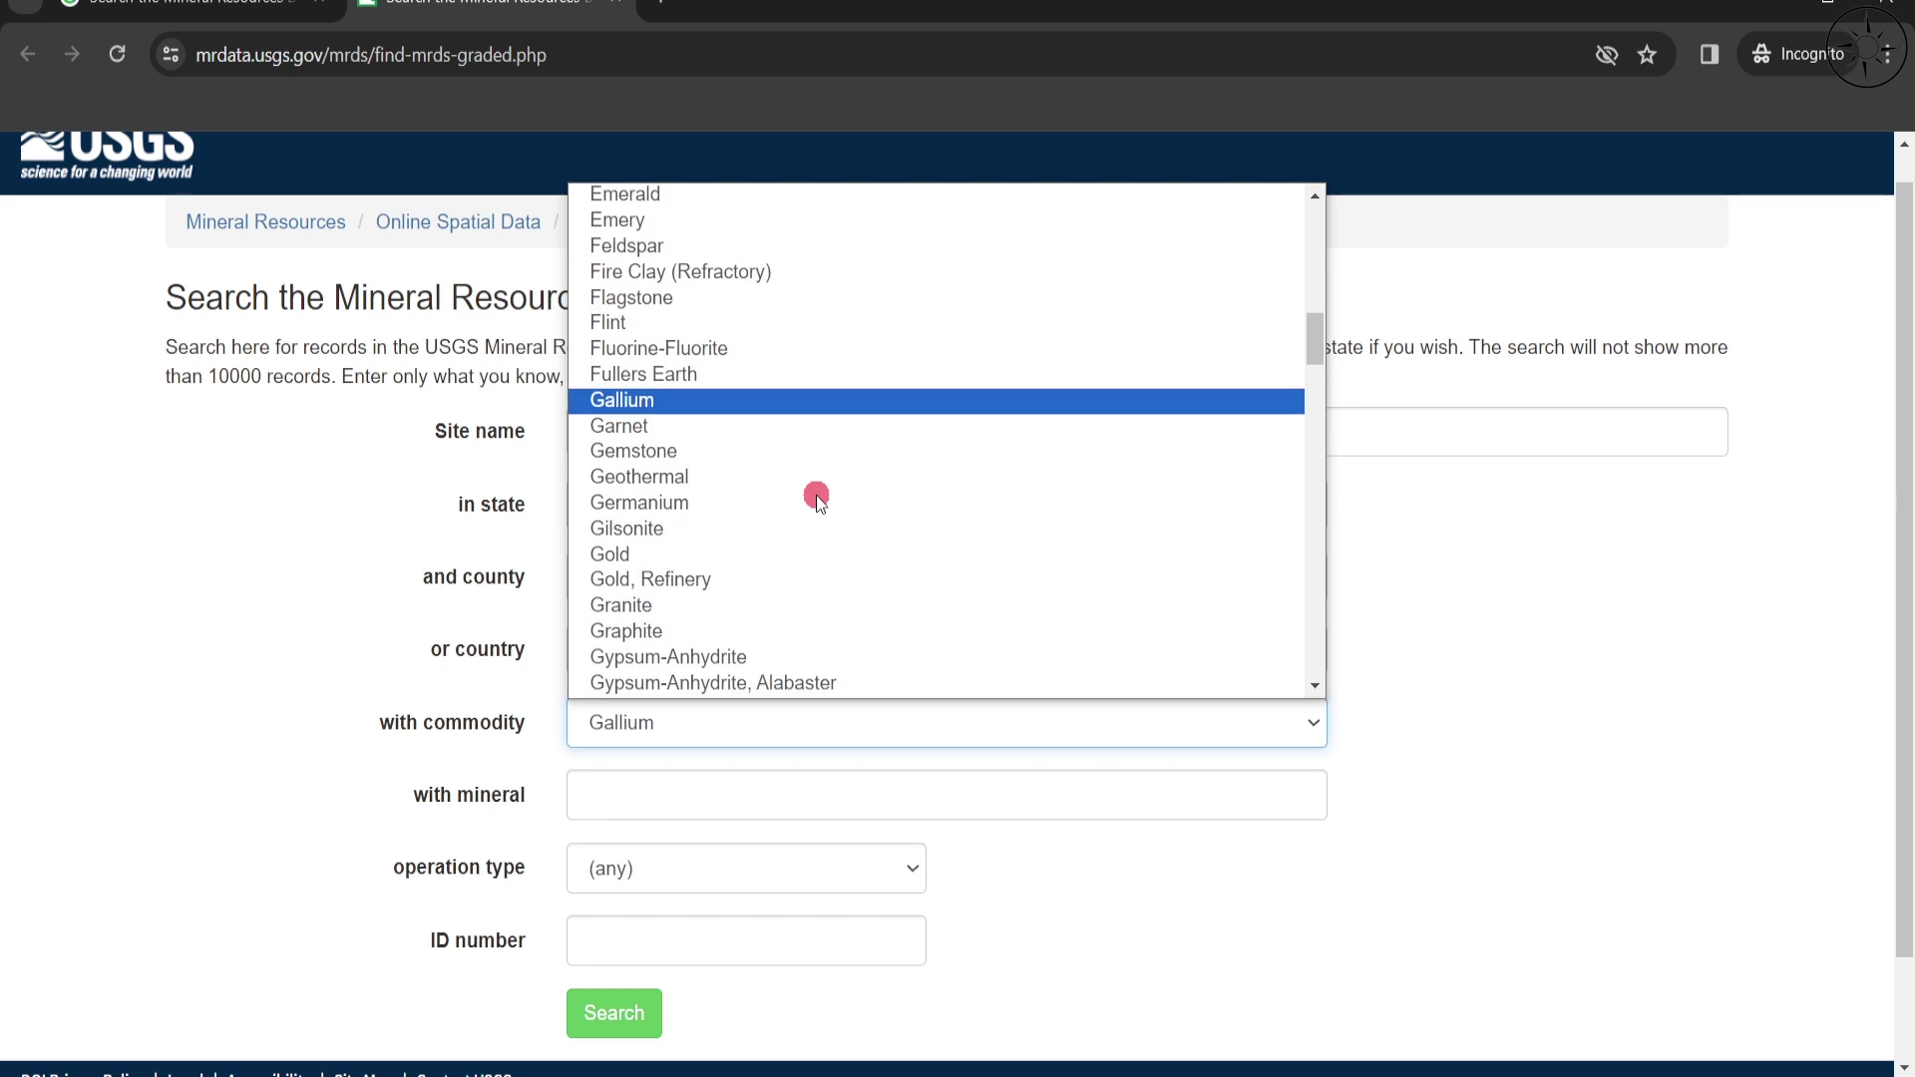
pyautogui.click(715, 553)
pyautogui.scroll(-2, 714, 548)
pyautogui.click(667, 672)
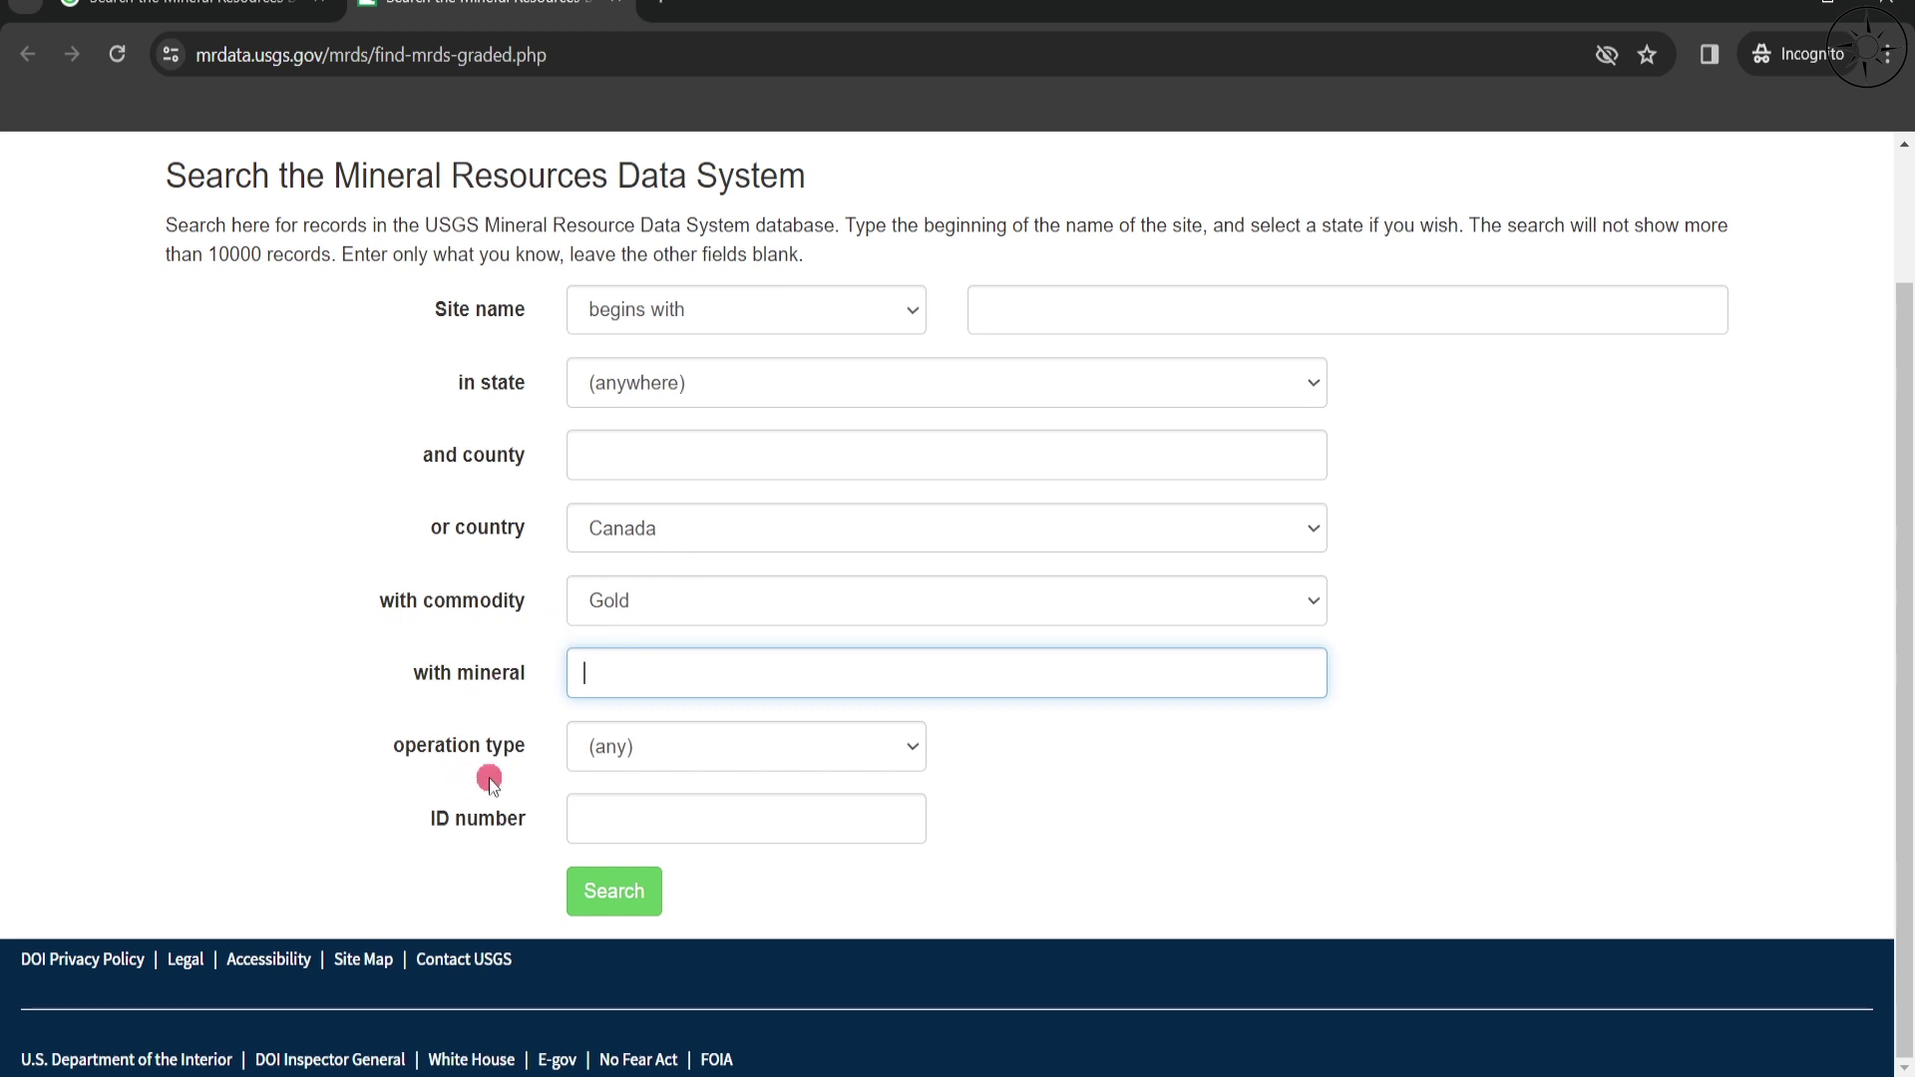
pyautogui.click(647, 758)
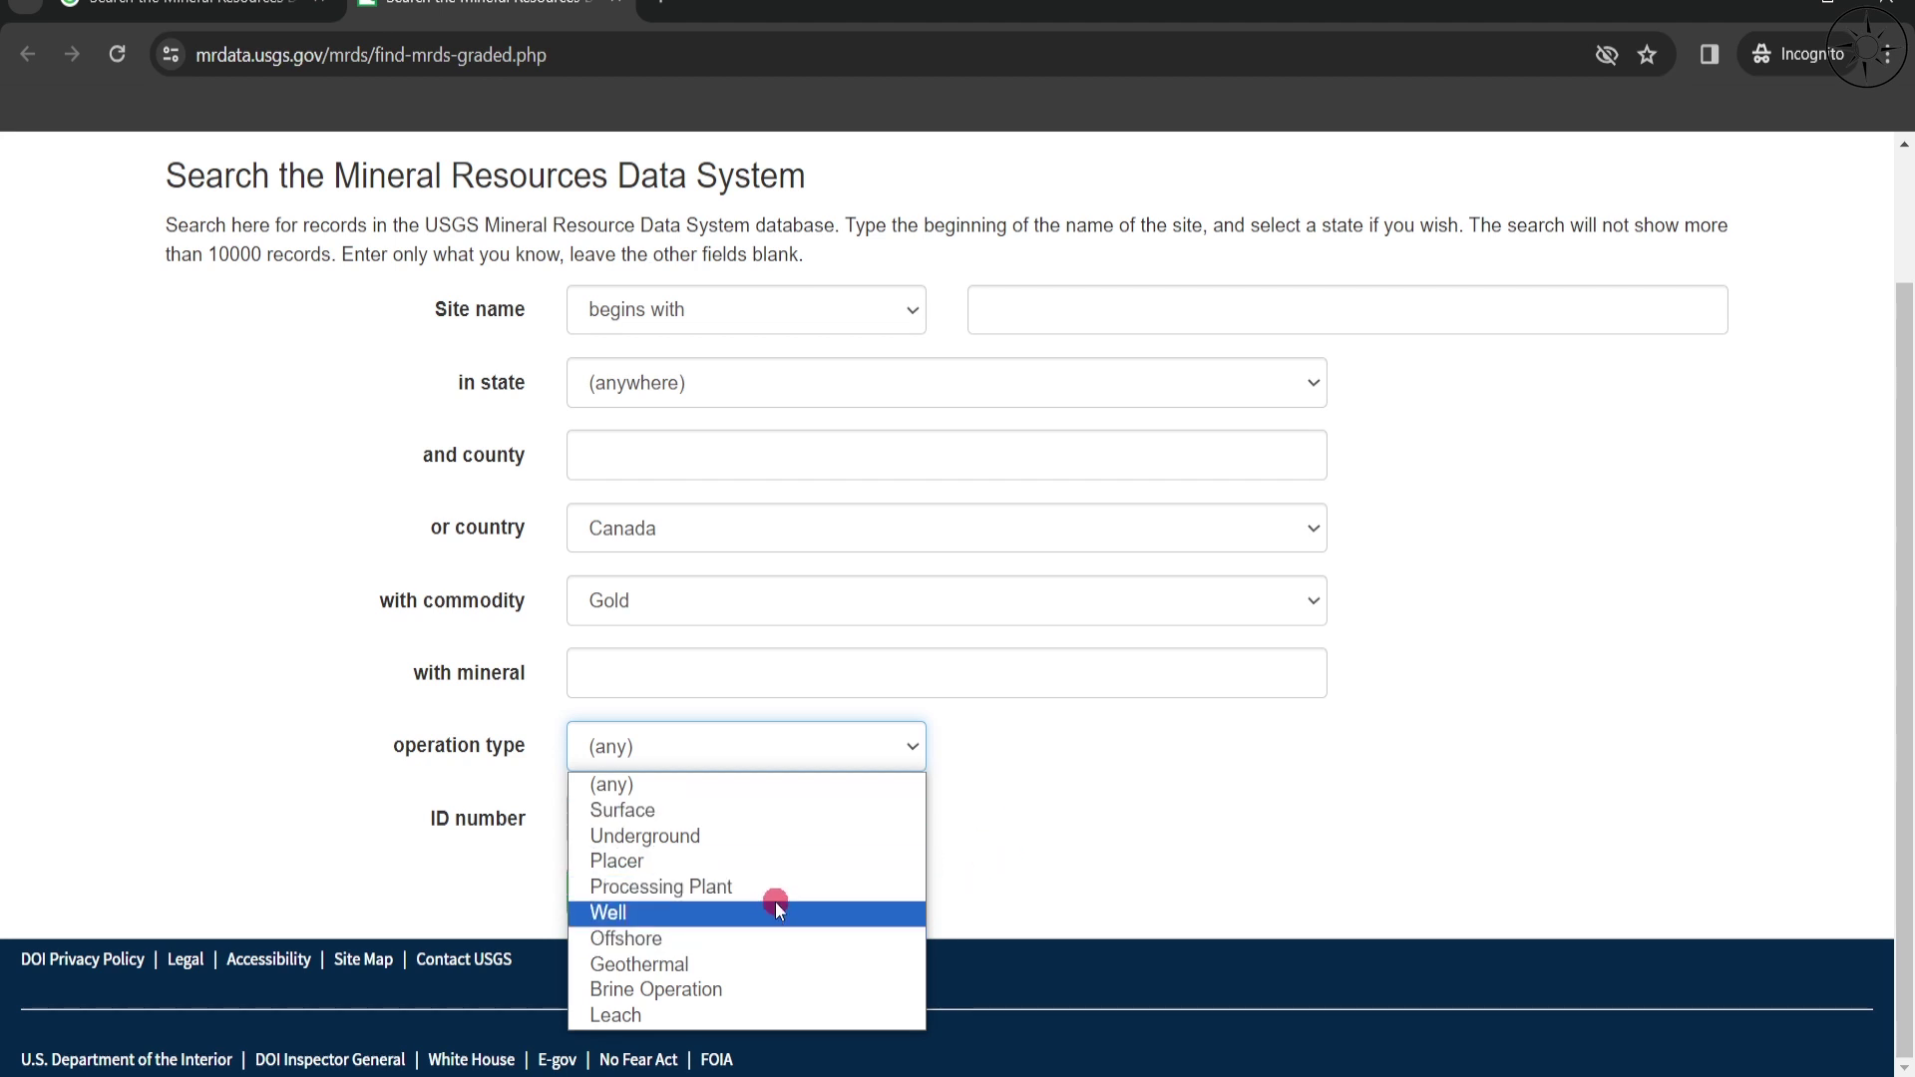
pyautogui.click(1051, 810)
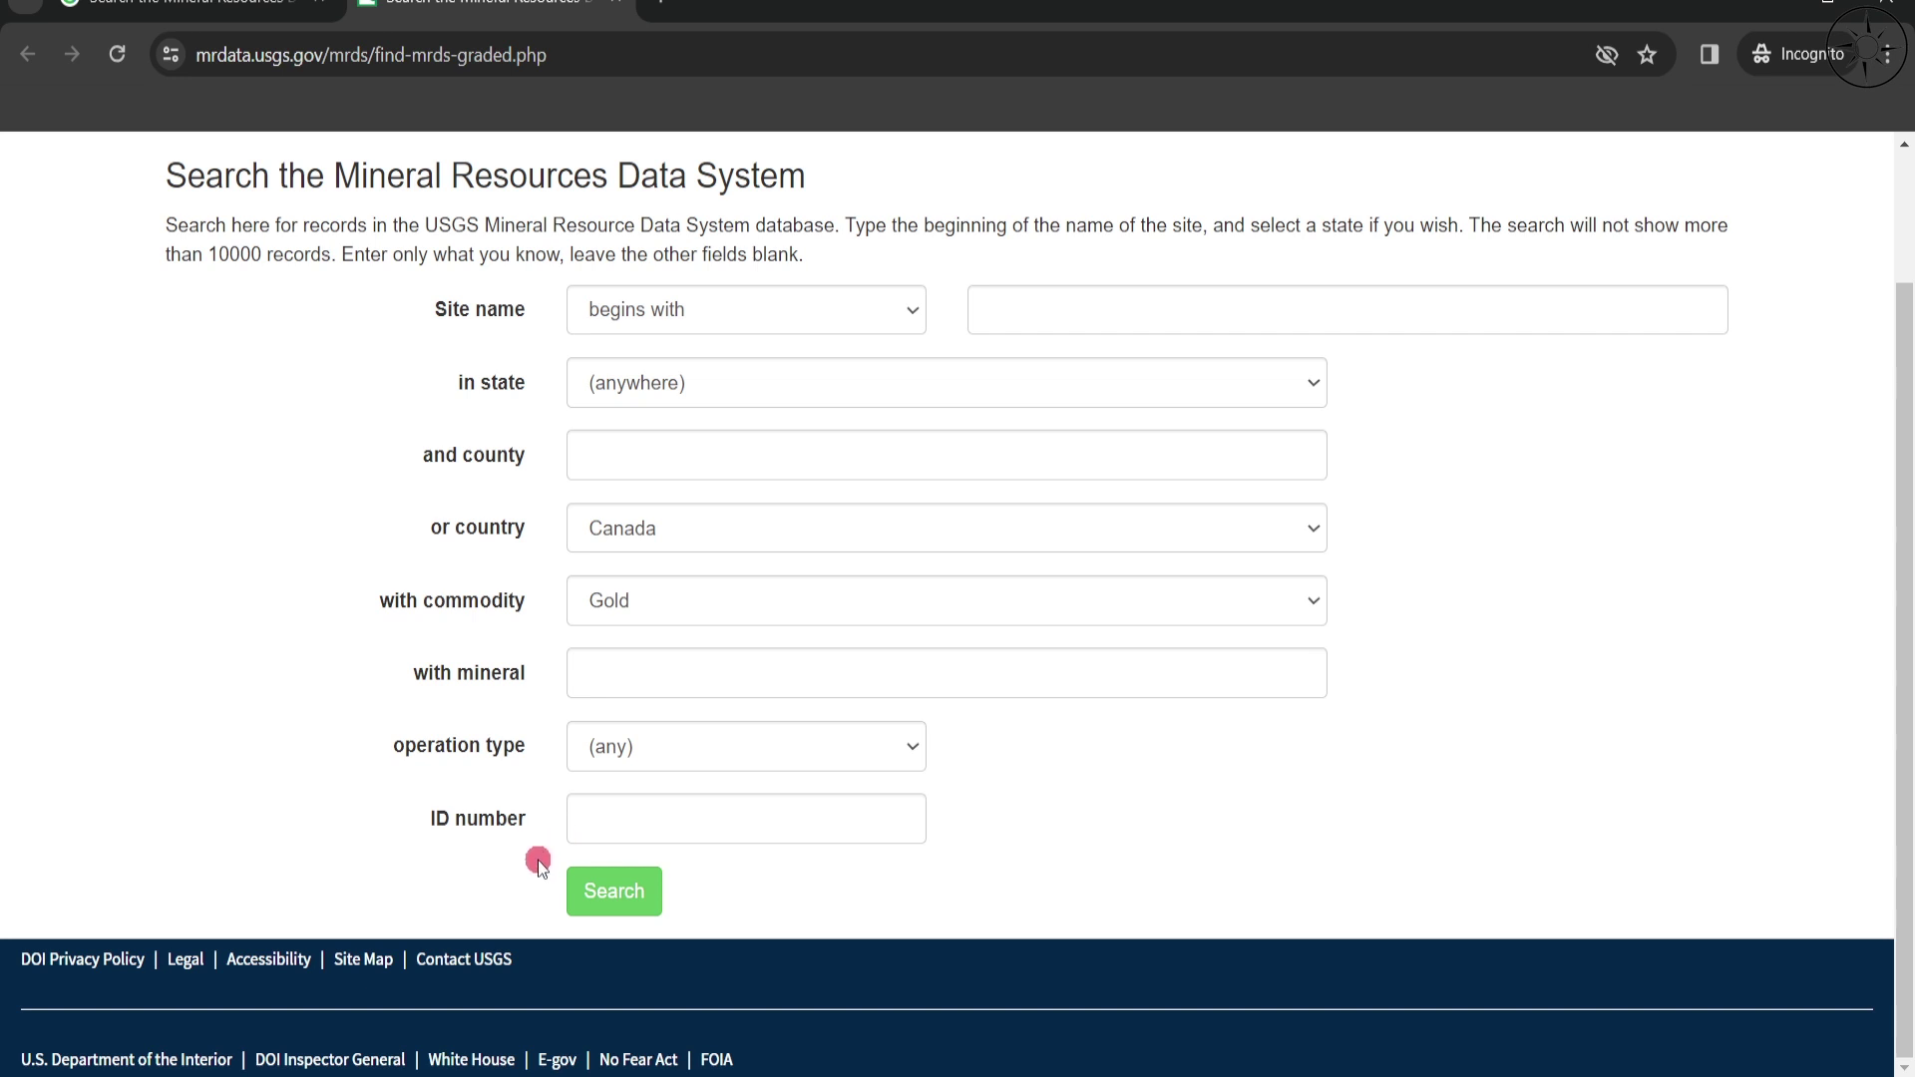
# Step: Run the search, returning 758 Canadian gold deposit matches
pyautogui.click(645, 913)
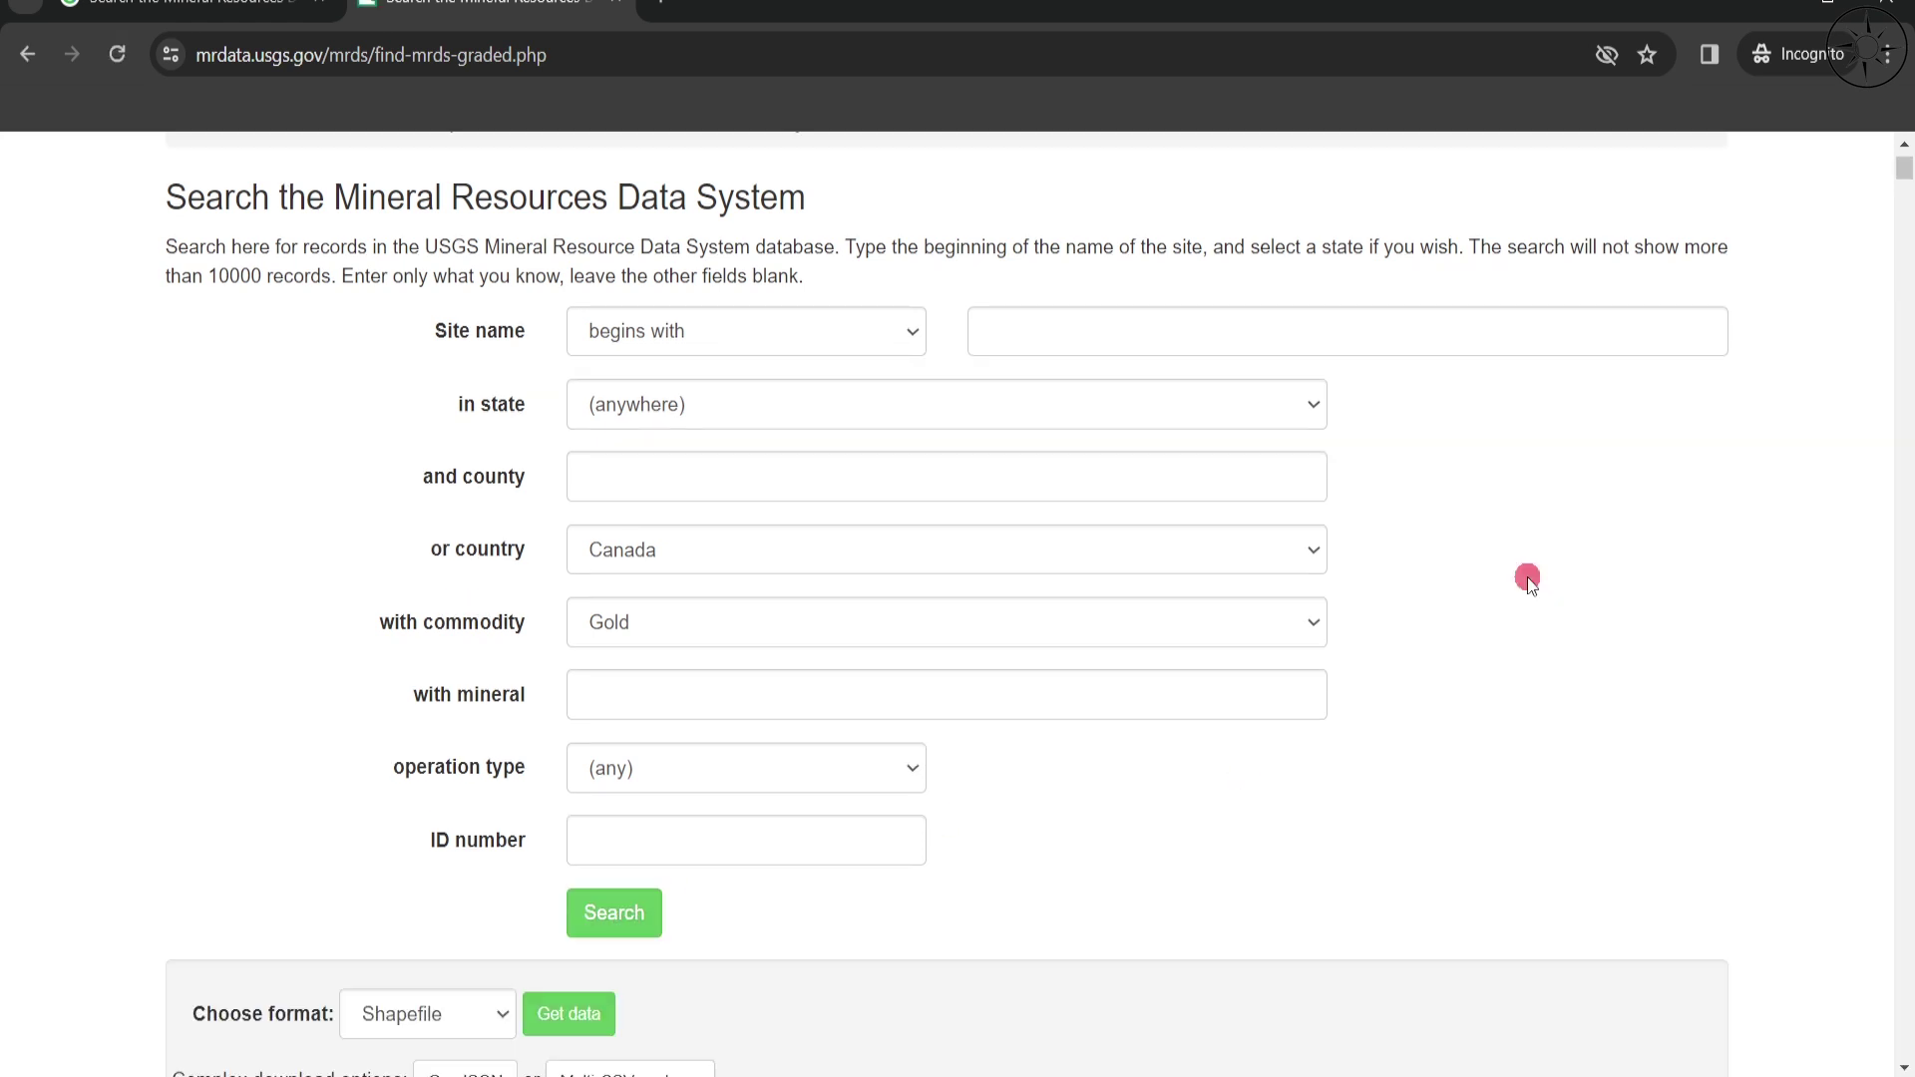
pyautogui.scroll(-3, 1529, 578)
pyautogui.scroll(-1, 1556, 580)
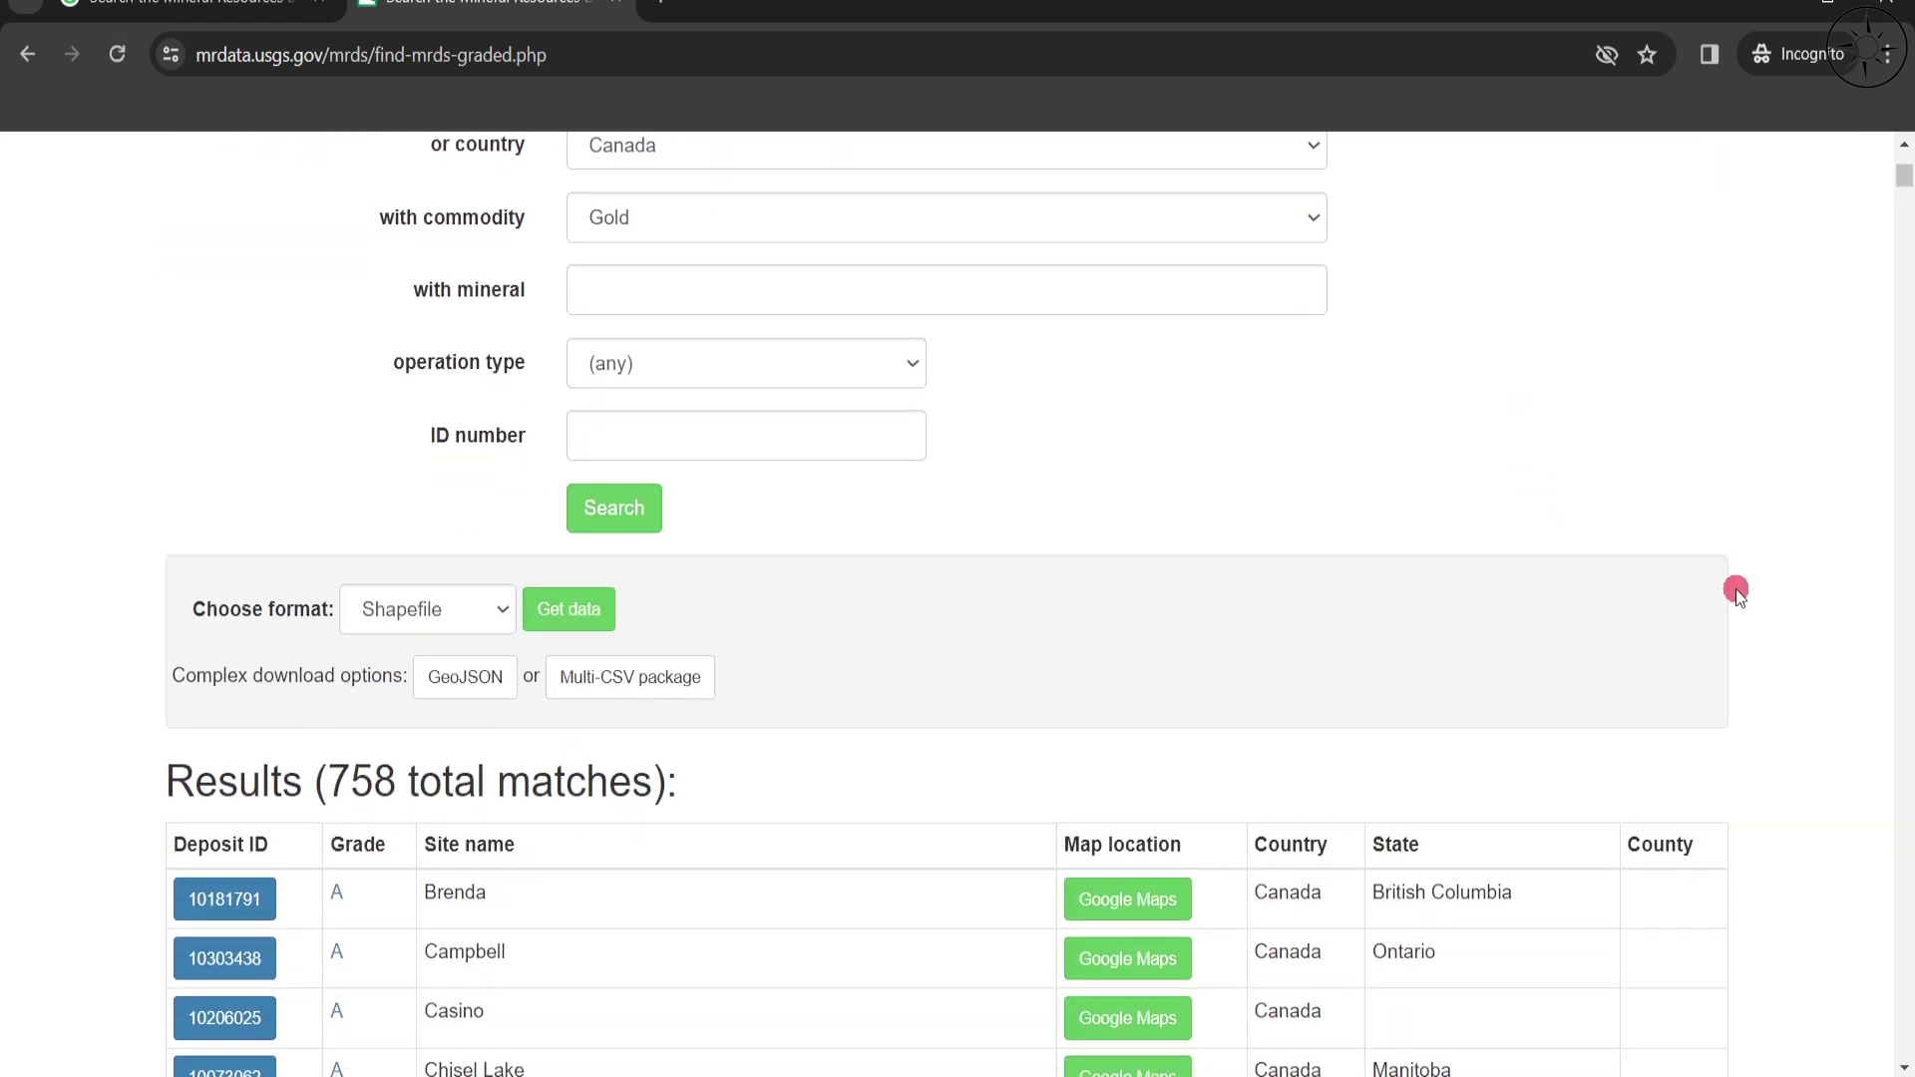
pyautogui.scroll(-3, 1735, 588)
pyautogui.scroll(-1, 1736, 588)
pyautogui.scroll(3, 1034, 603)
# Step: Set the download format to Google Earth
pyautogui.click(503, 609)
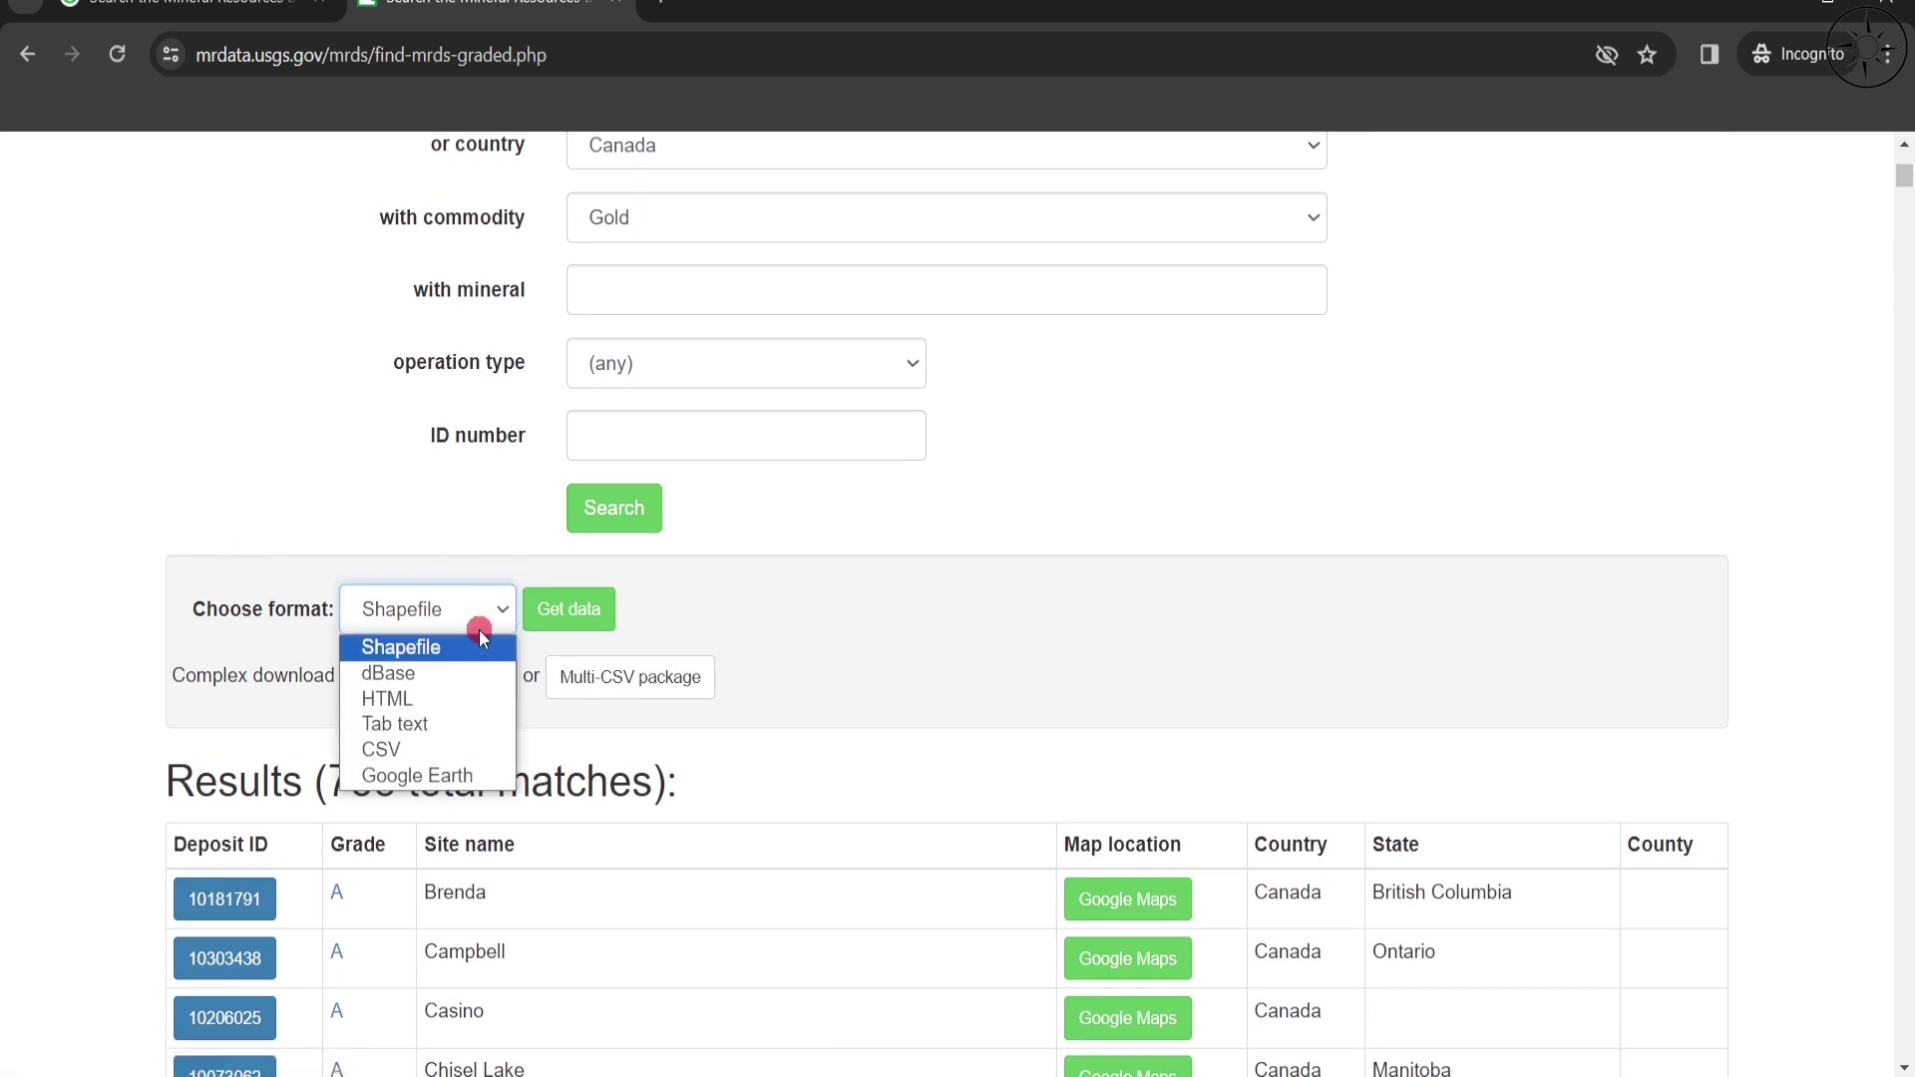
pyautogui.click(424, 776)
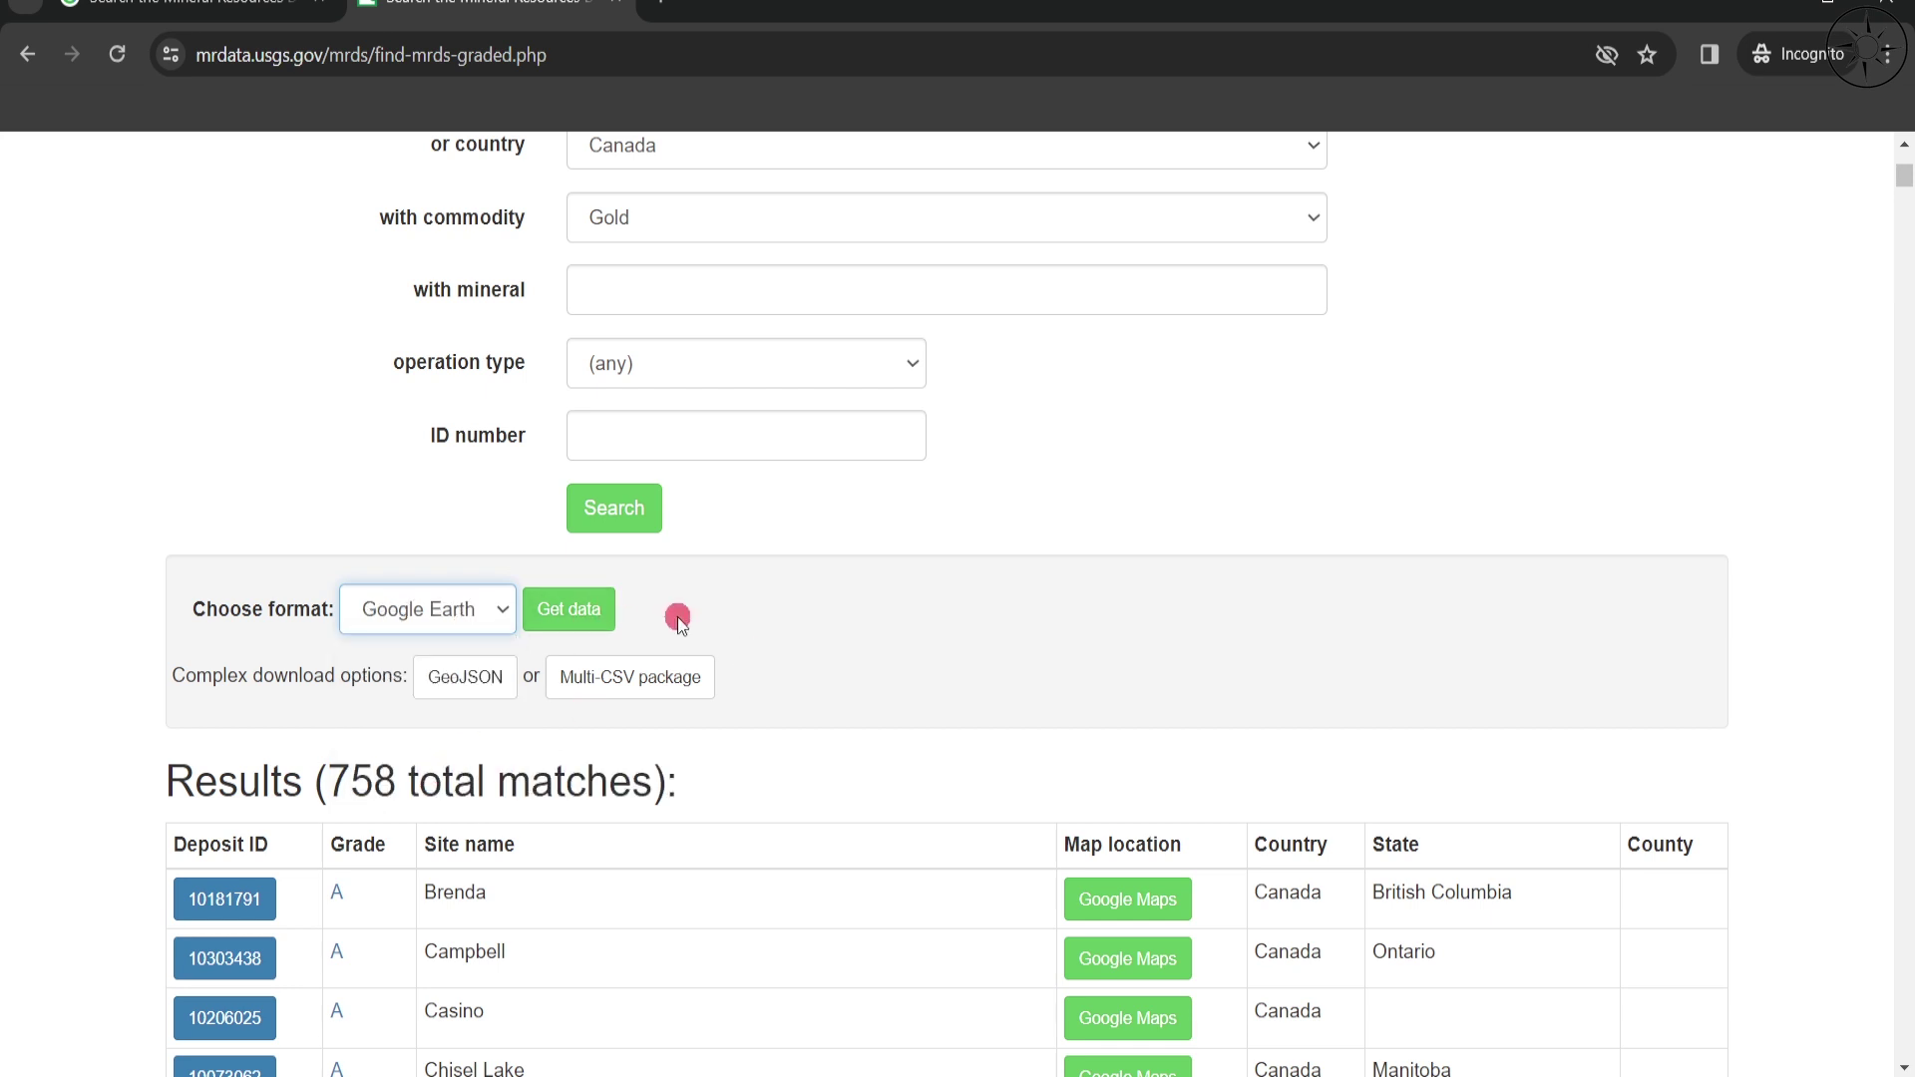
pyautogui.scroll(-4, 1666, 662)
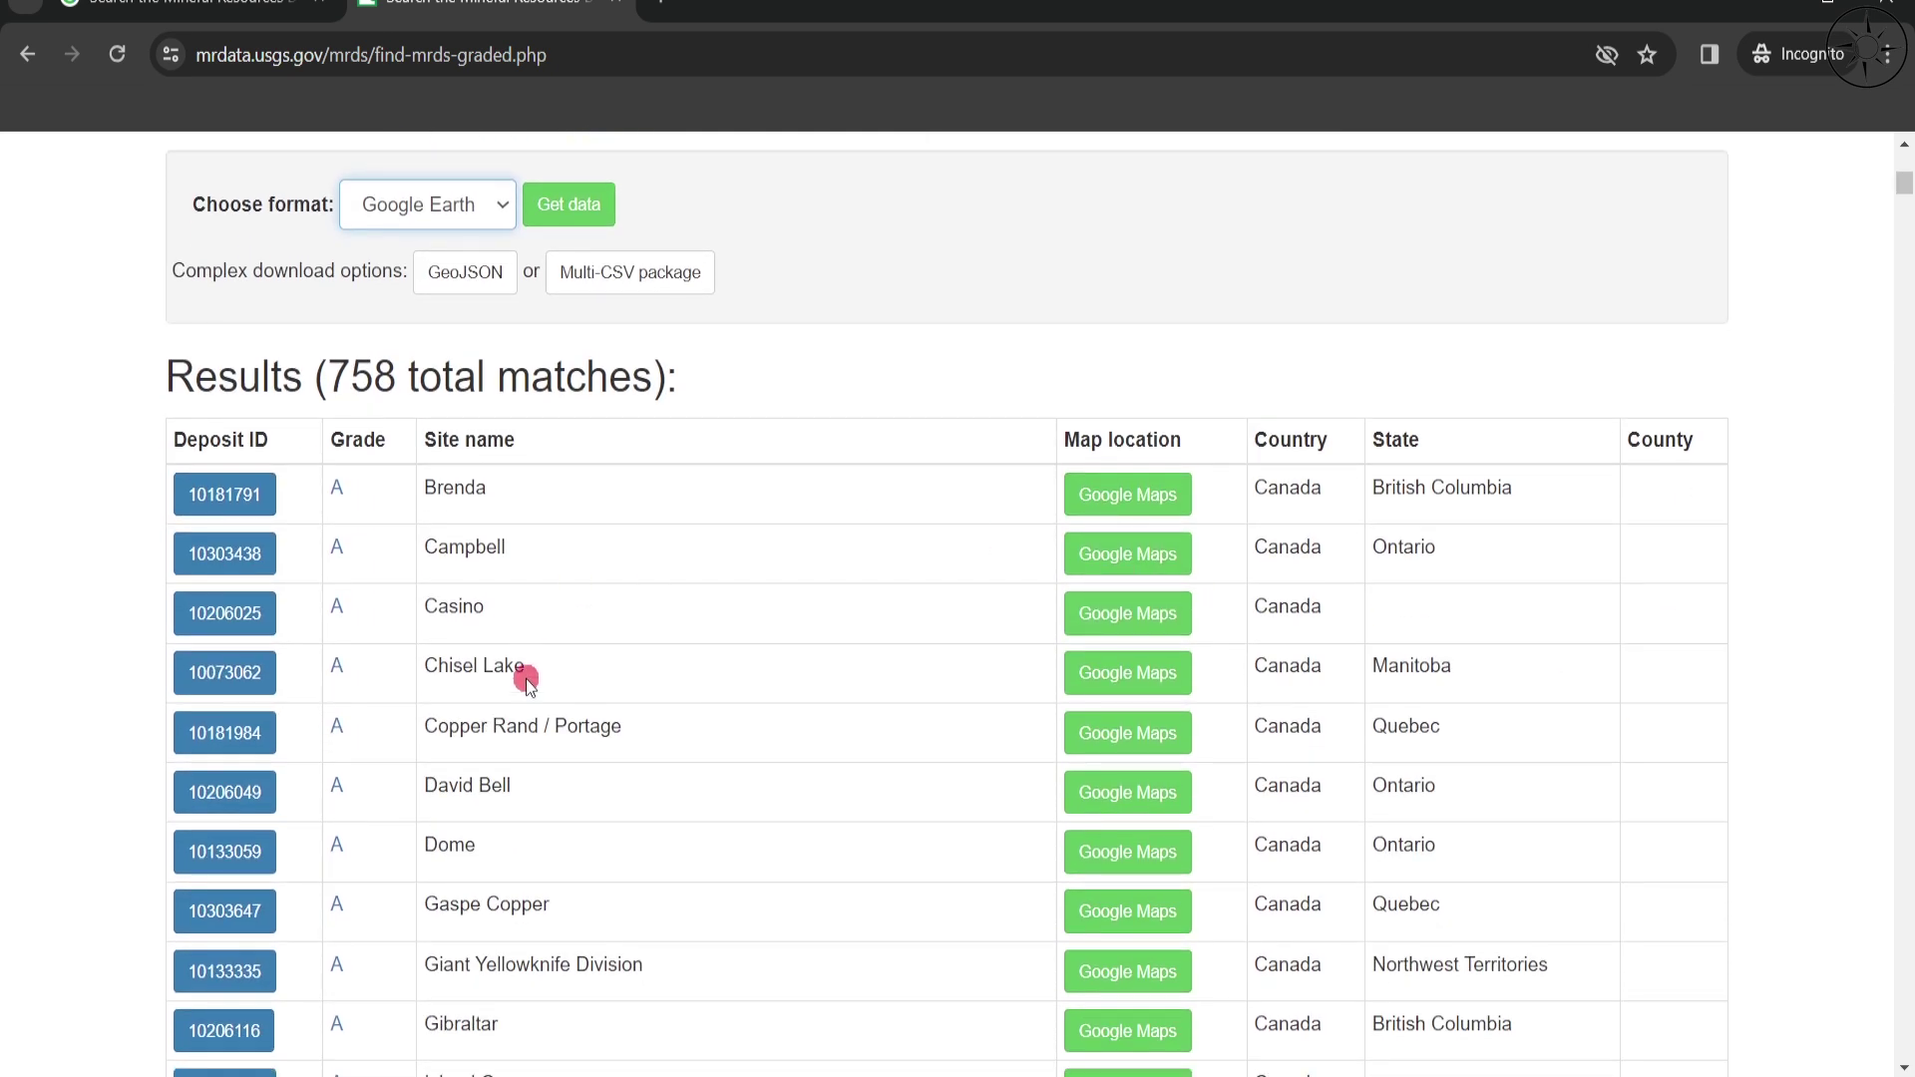
pyautogui.scroll(-3, 868, 686)
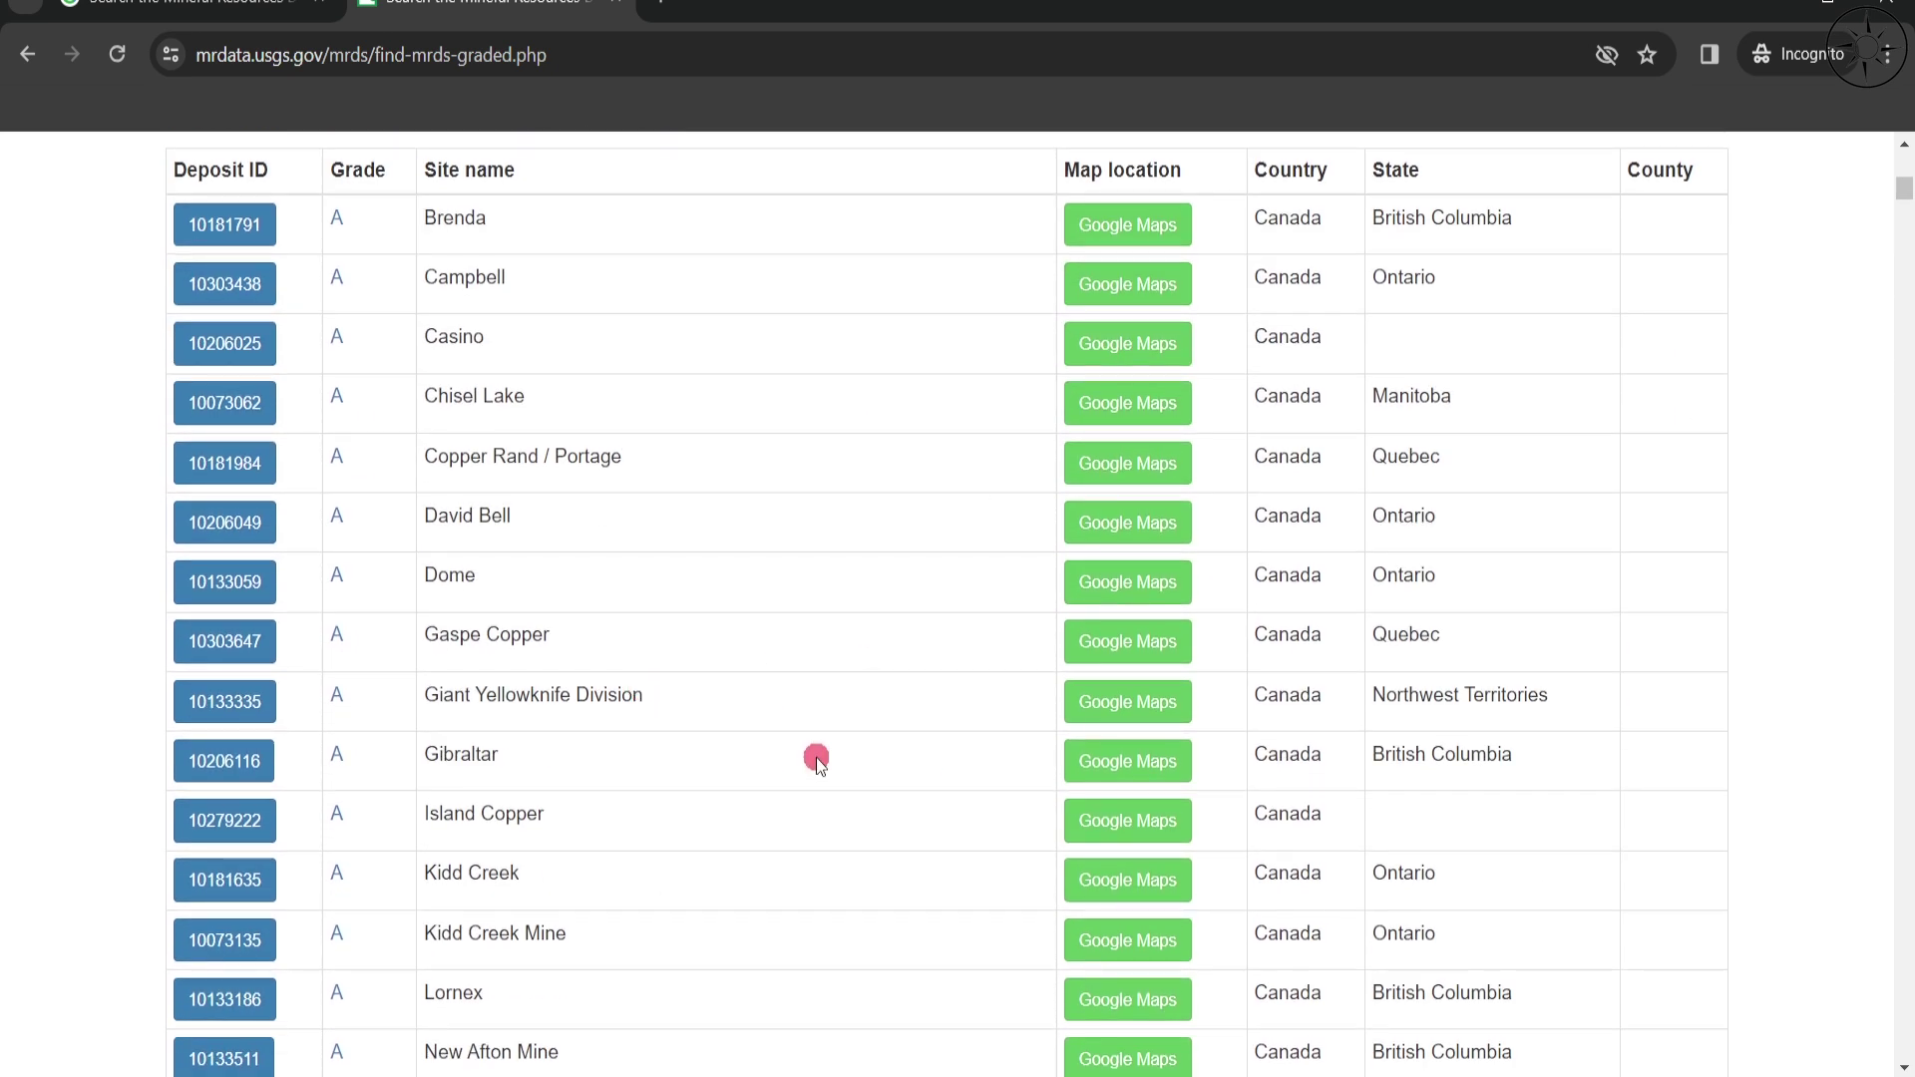
pyautogui.scroll(3, 816, 756)
pyautogui.scroll(7, 820, 756)
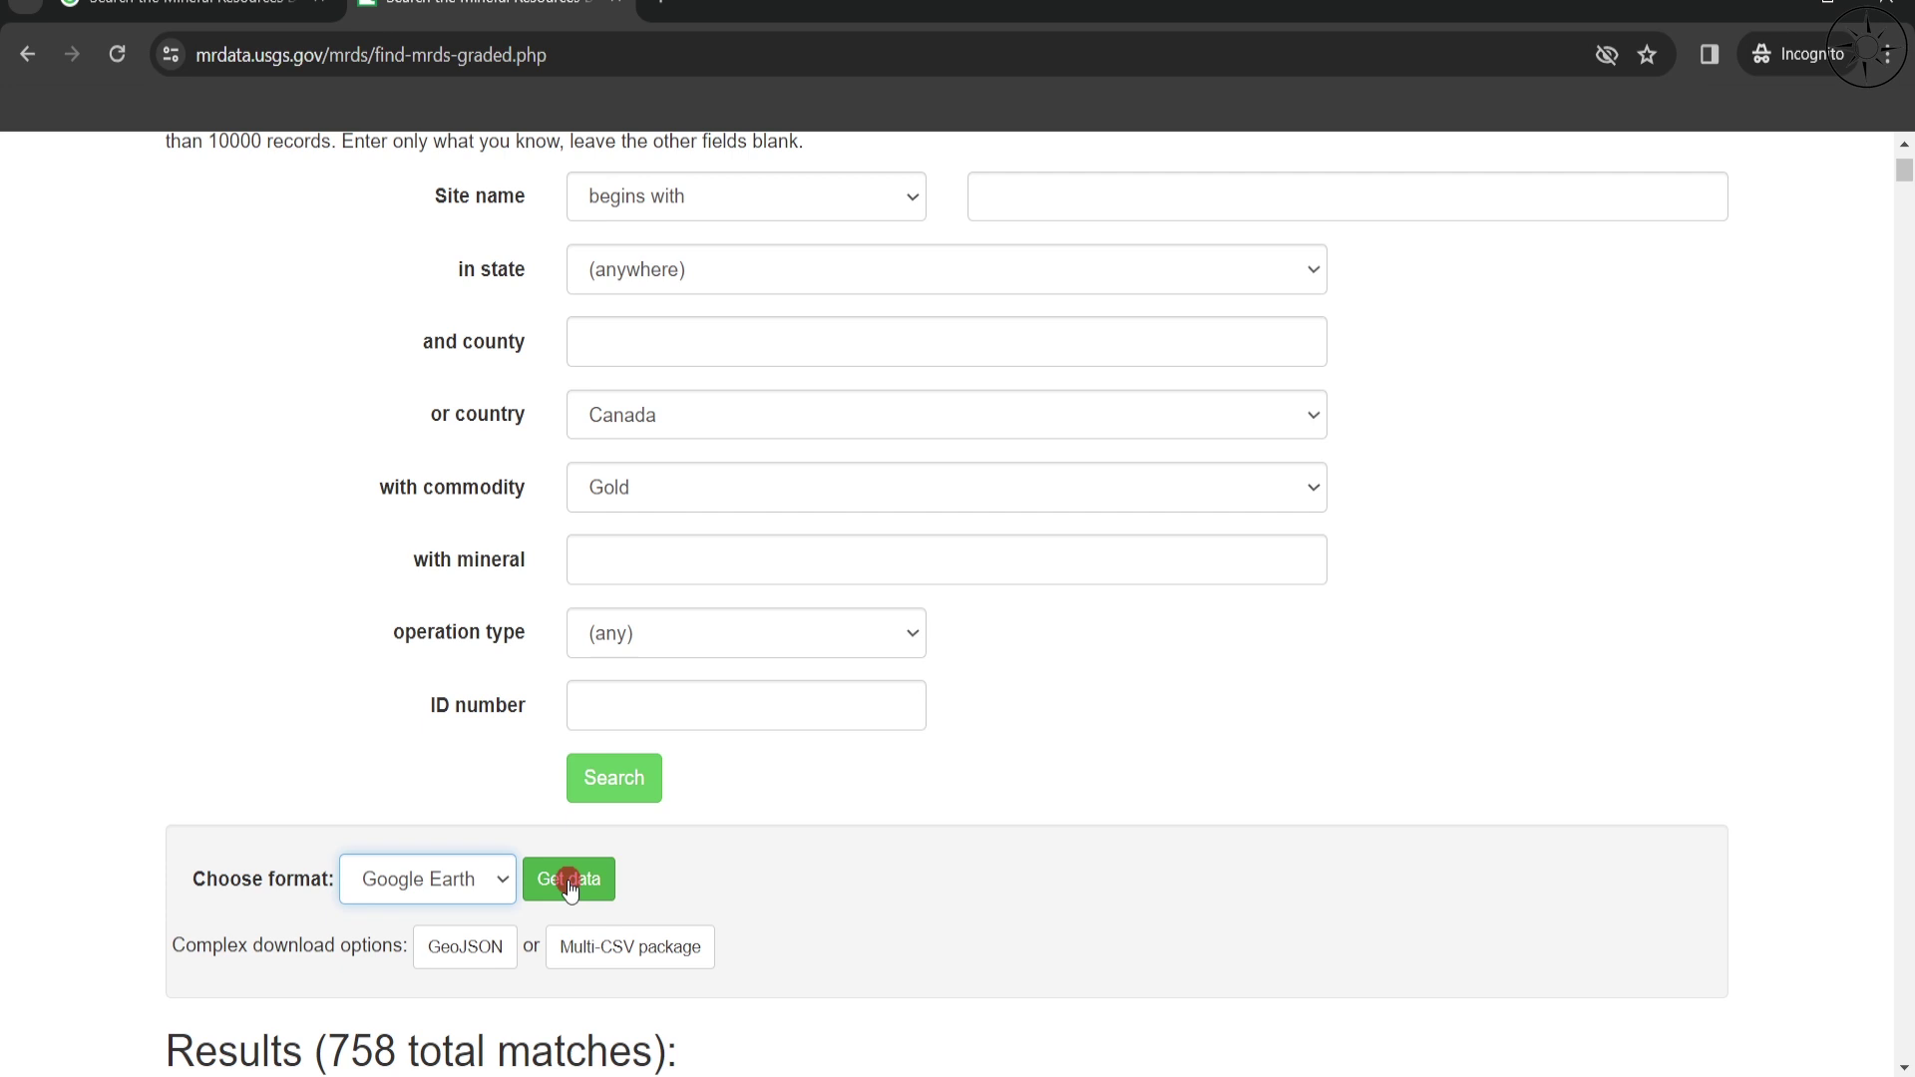
# Step: Download the results as compressed mrds-0-Gold-15.kmz into the Desktop gold_mines folder
pyautogui.click(570, 881)
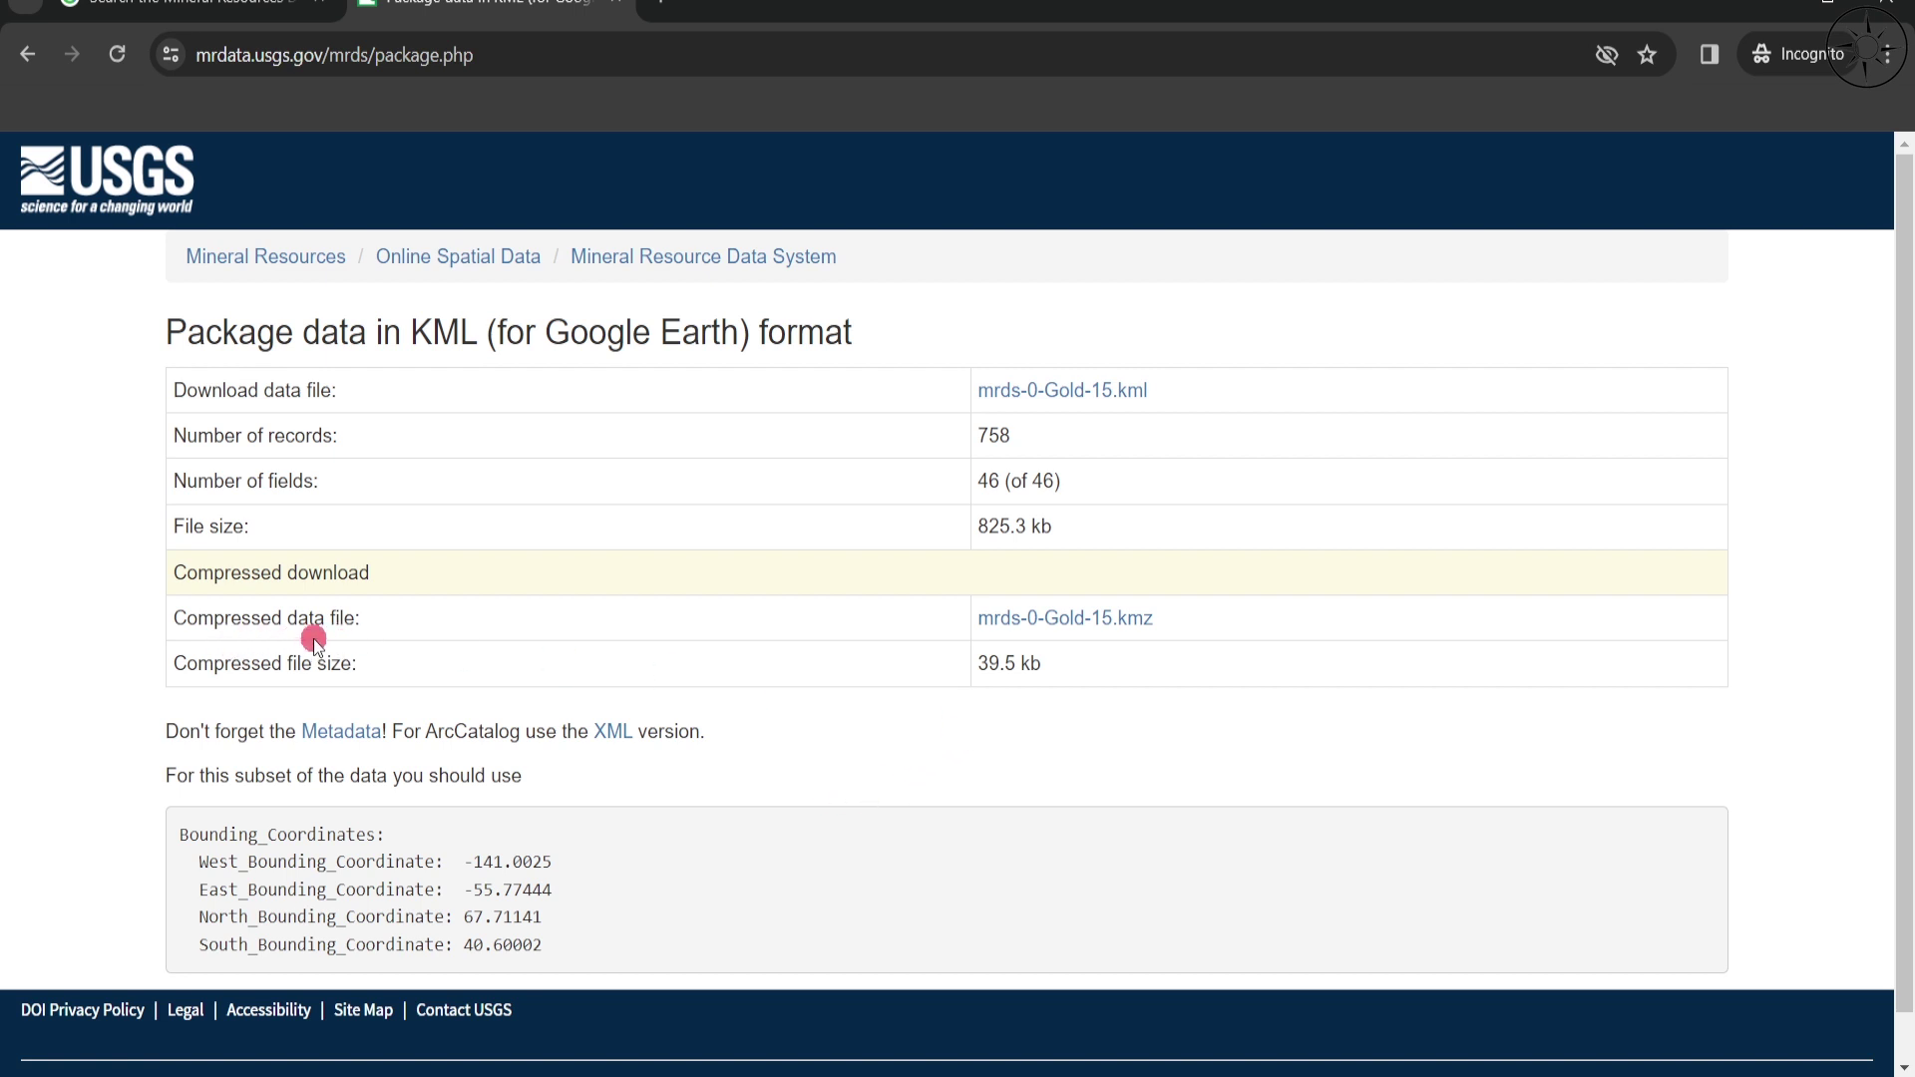
pyautogui.click(1084, 627)
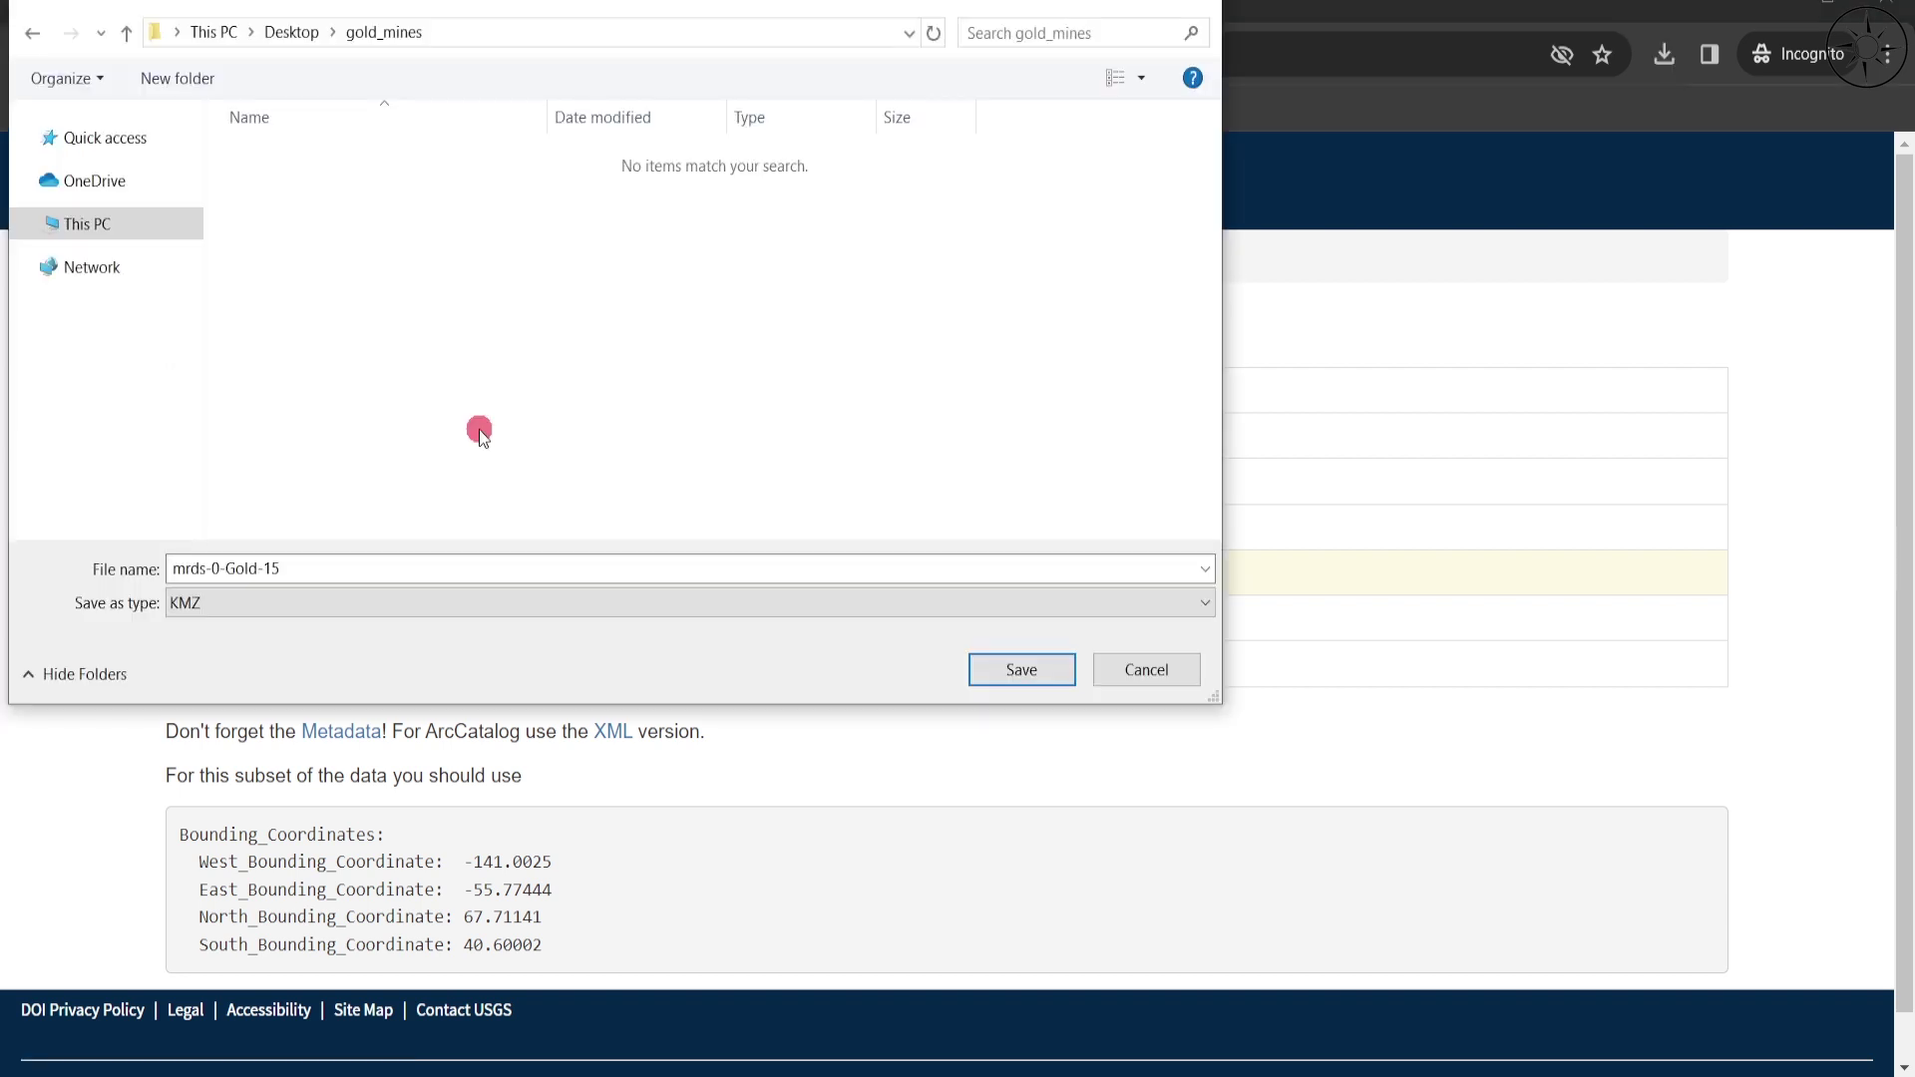
pyautogui.click(1037, 673)
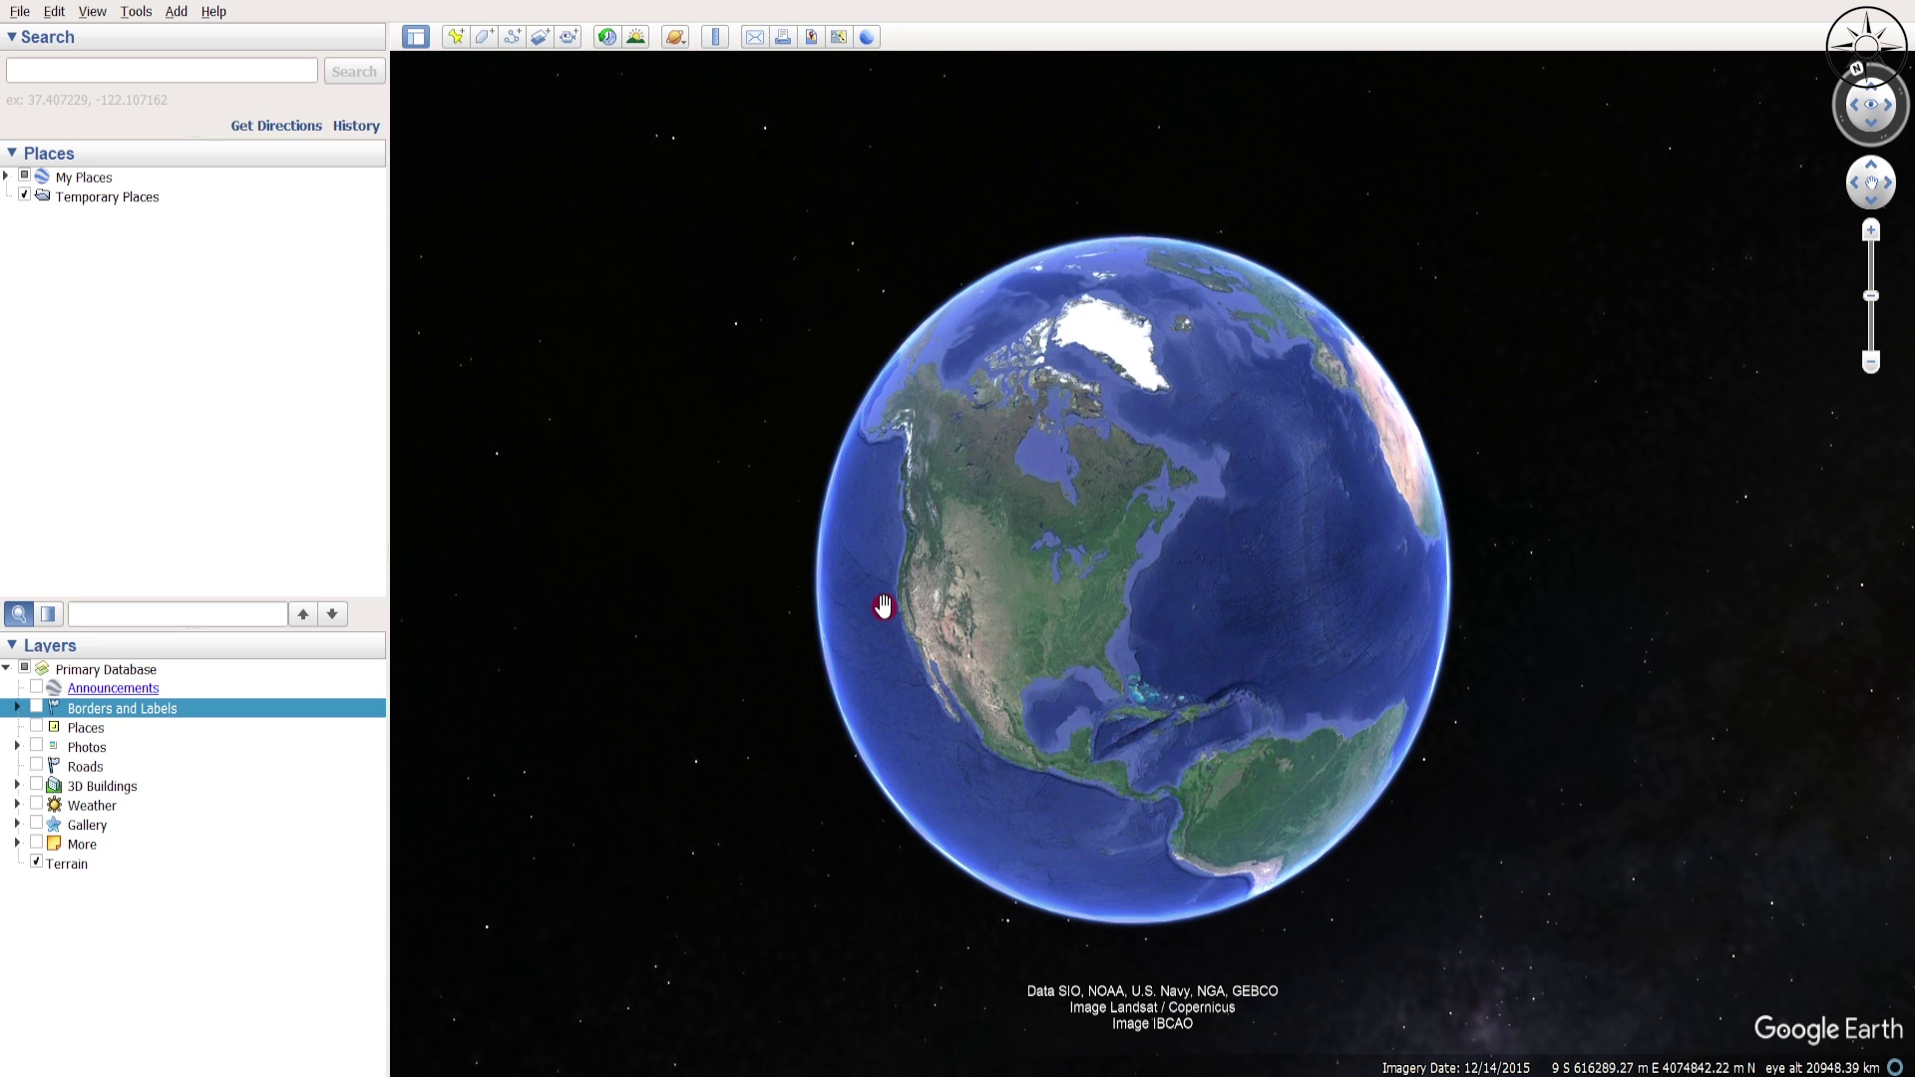
# Step: Open mrds-0-Gold-15.kmz from the gold_mines folder via File > Open
pyautogui.click(20, 12)
pyautogui.click(50, 37)
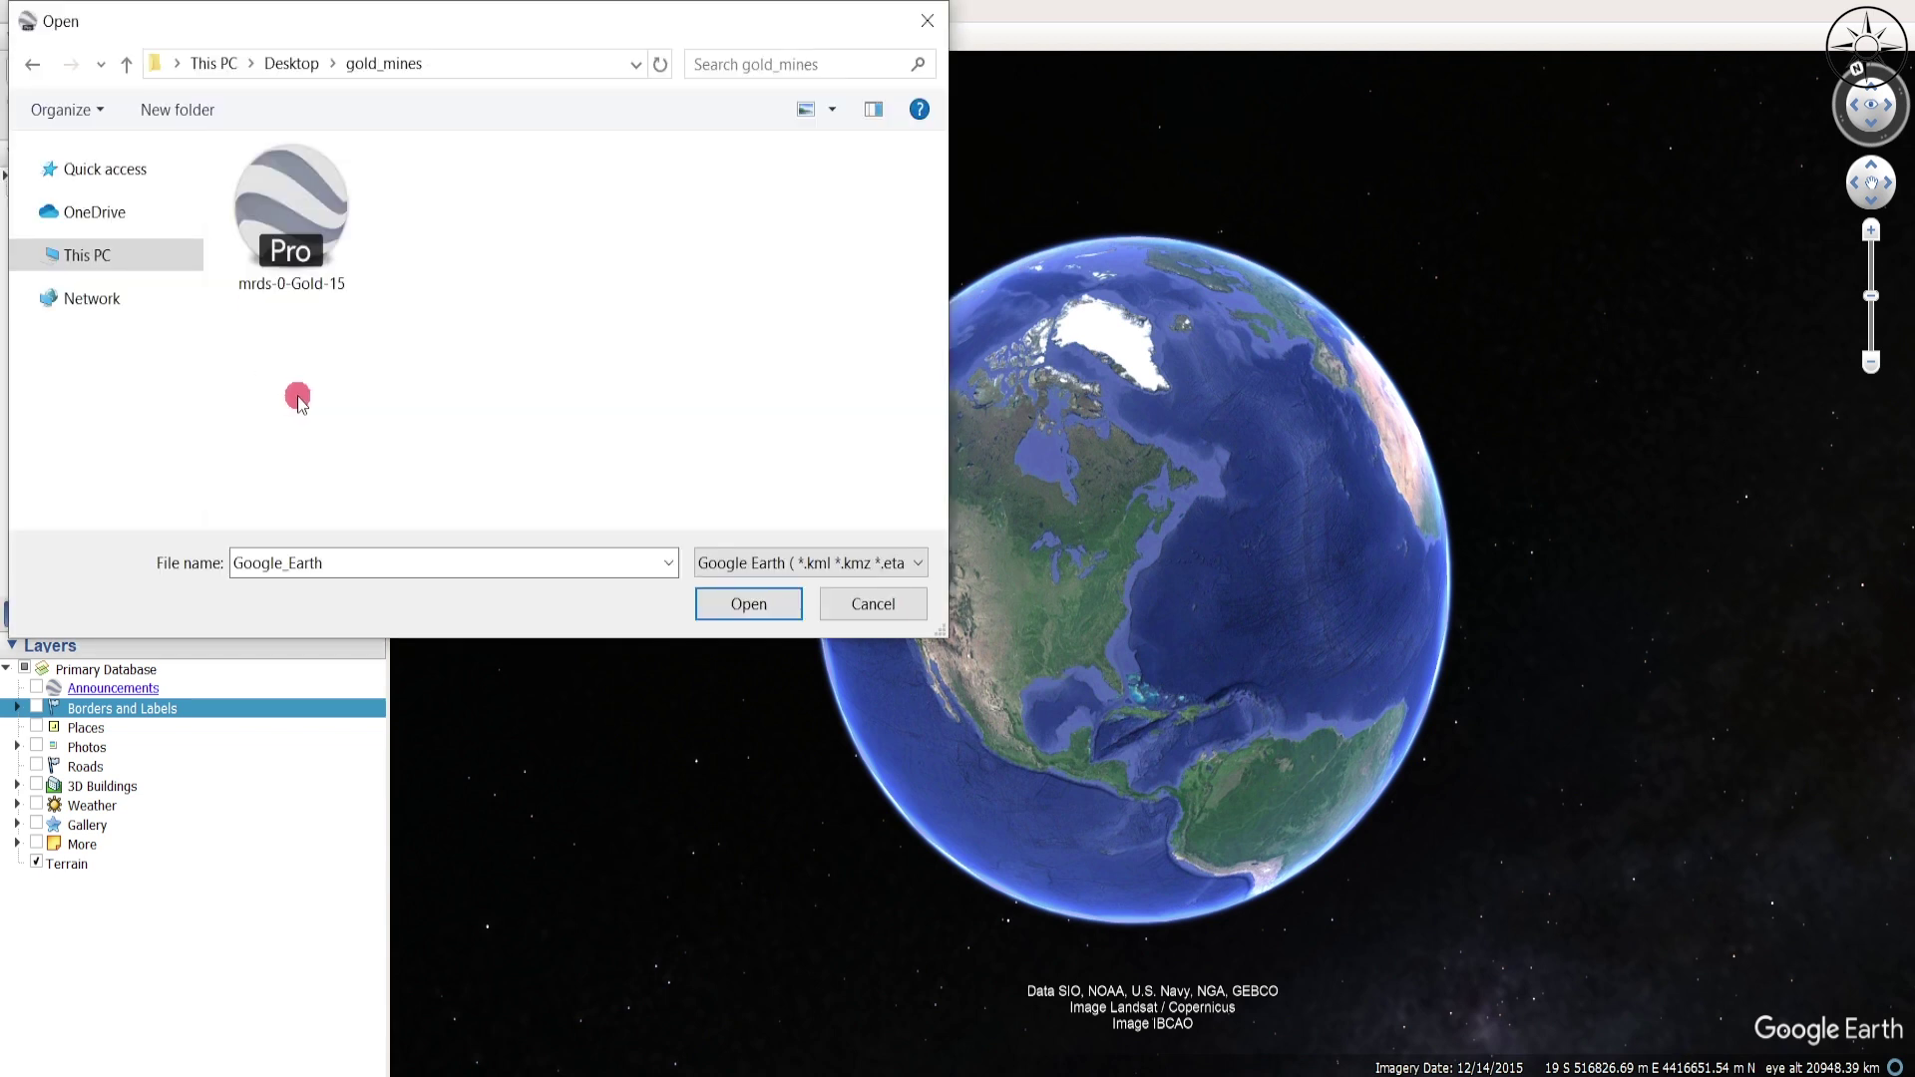
pyautogui.click(292, 215)
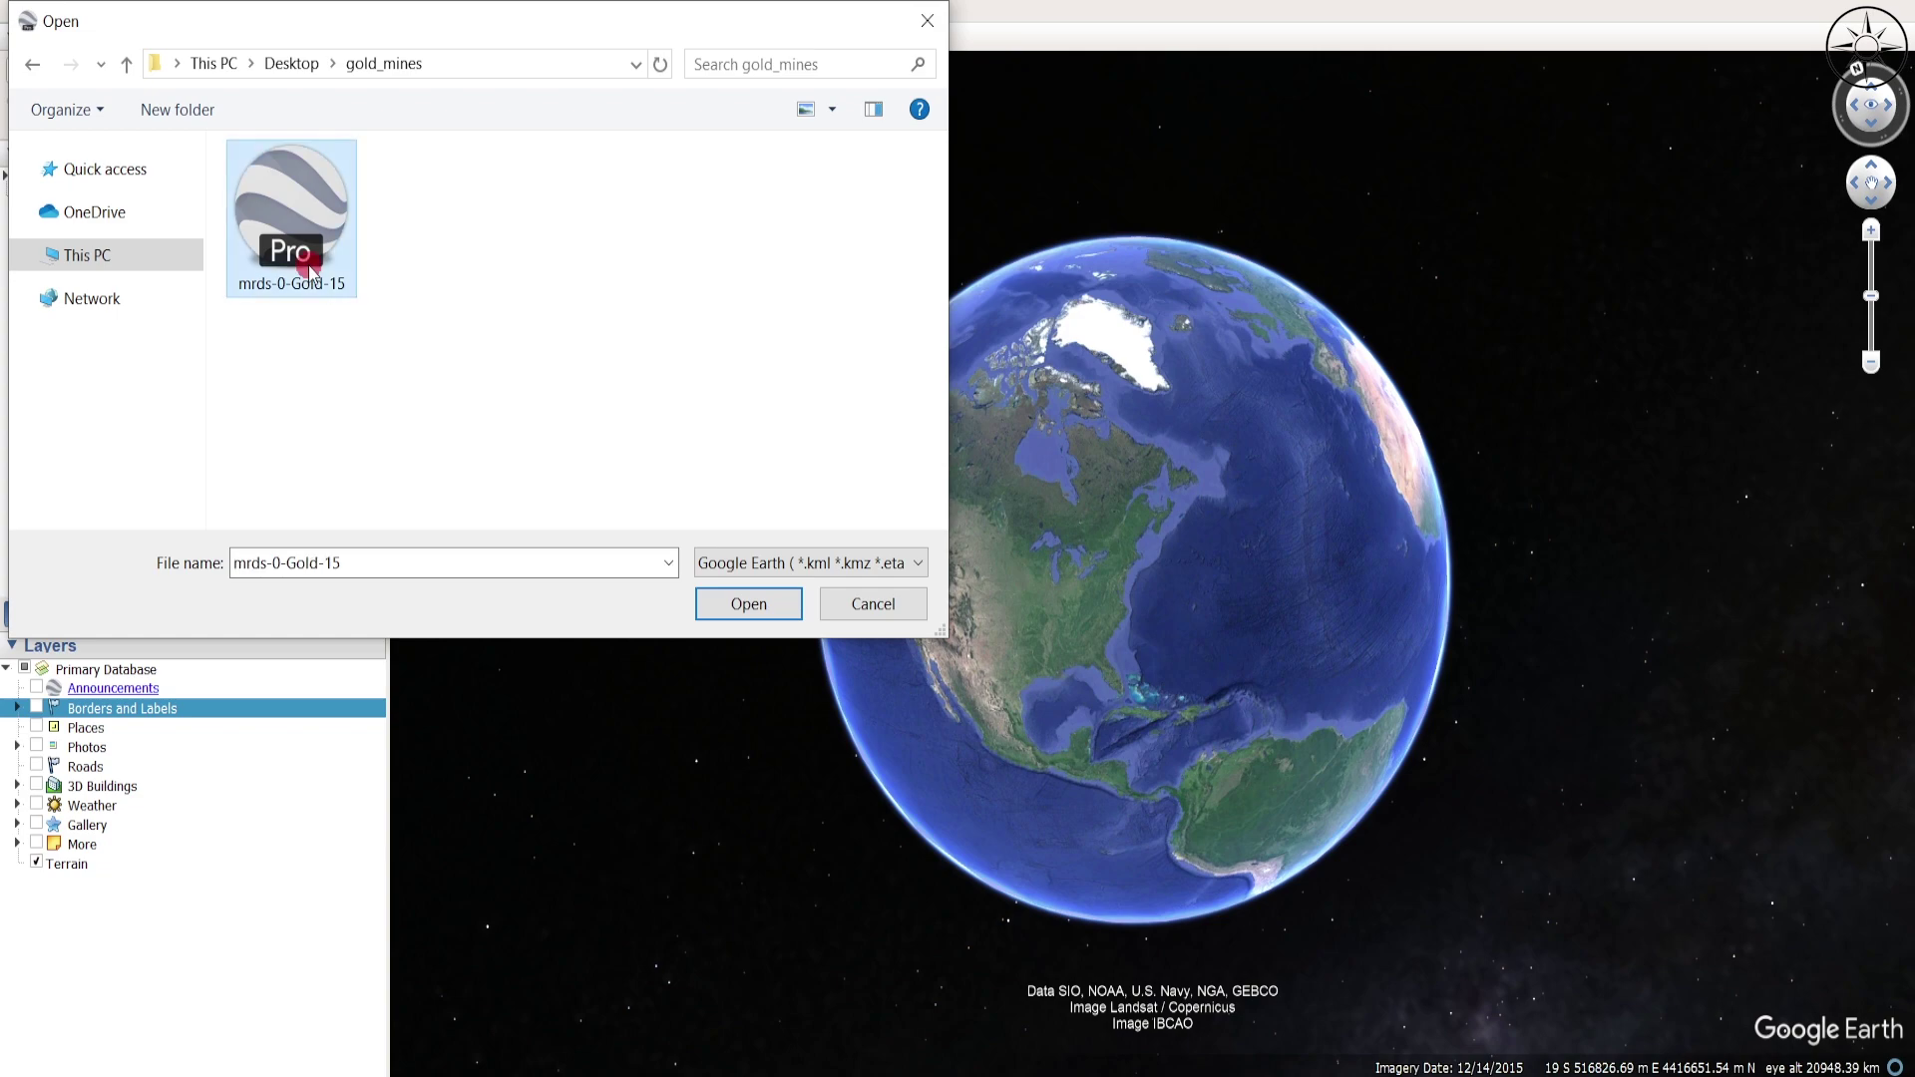
pyautogui.click(758, 603)
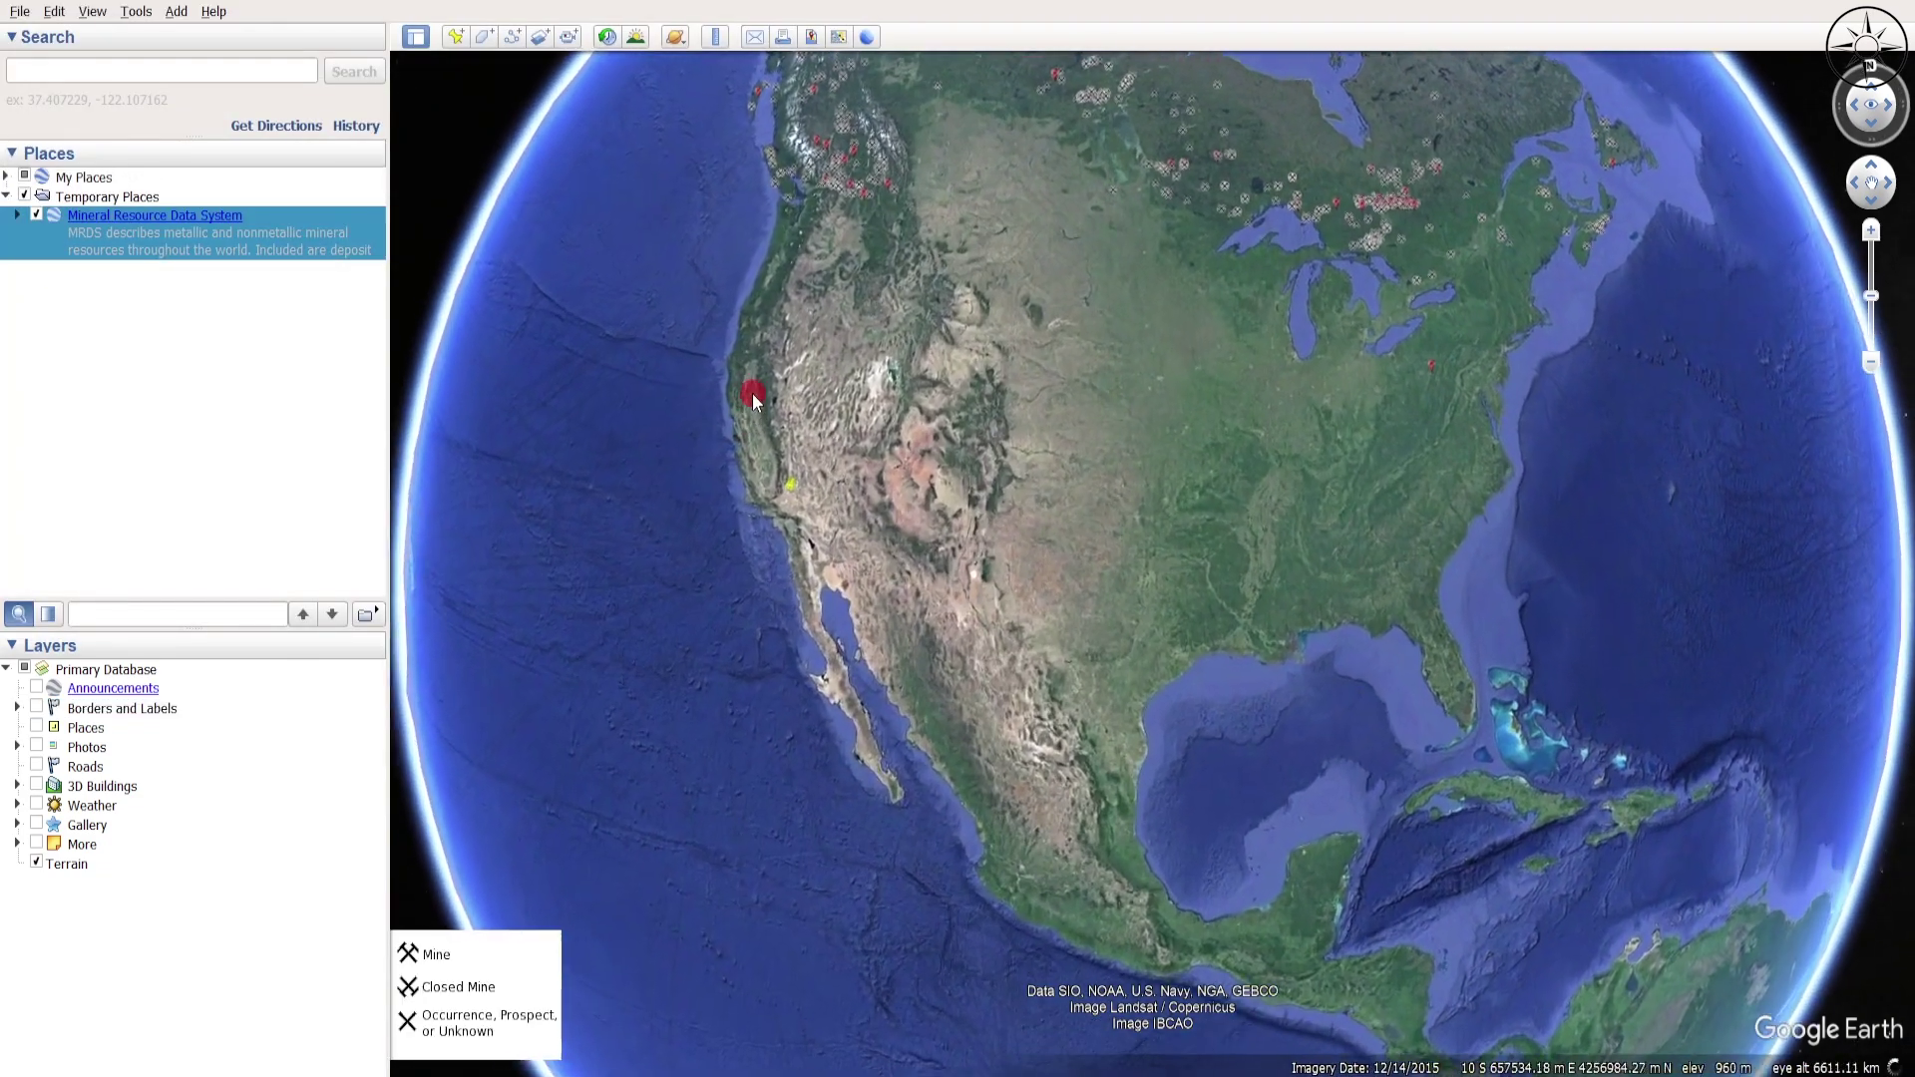
# Step: Pan the globe north to Canada and zoom in on the northern Ontario mine cluster
pyautogui.moveTo(752, 393); pyautogui.dragTo(1027, 555)
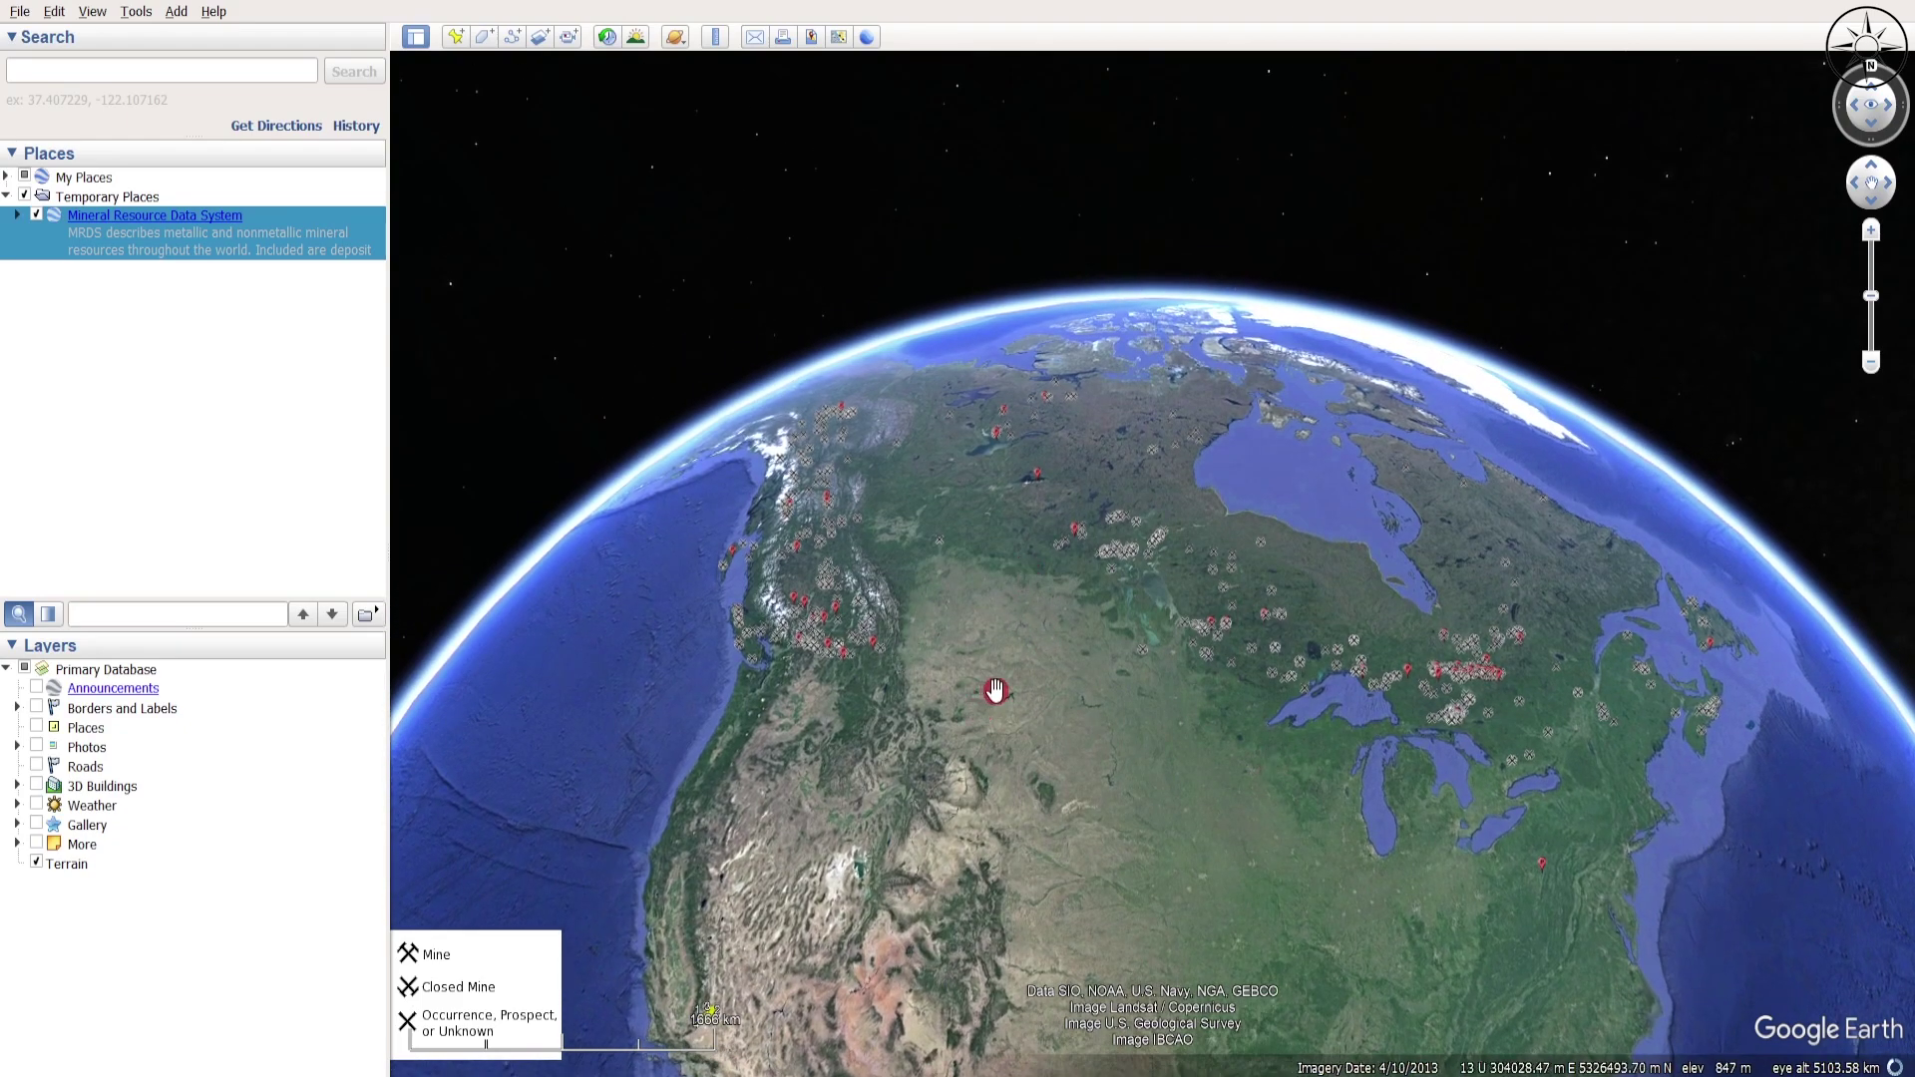
pyautogui.moveTo(991, 688); pyautogui.dragTo(869, 624)
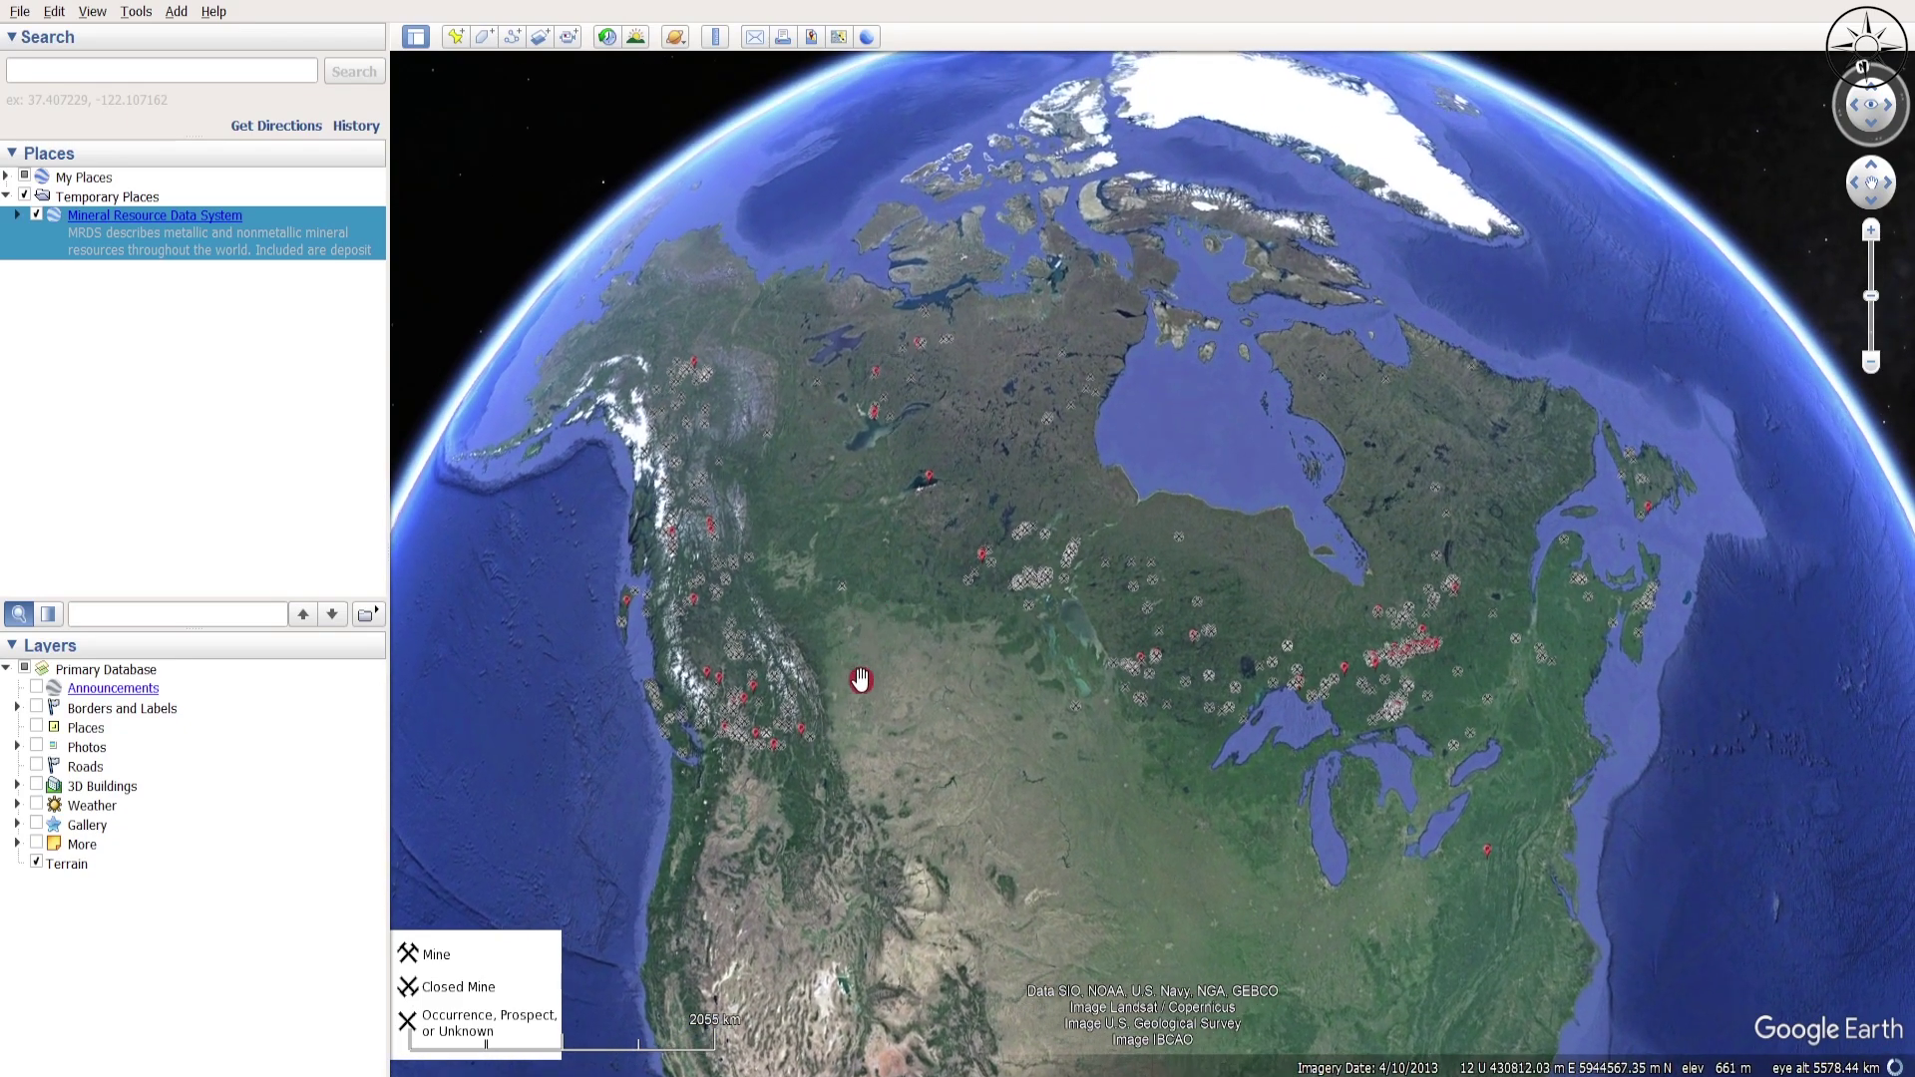
pyautogui.scroll(4, 1445, 684)
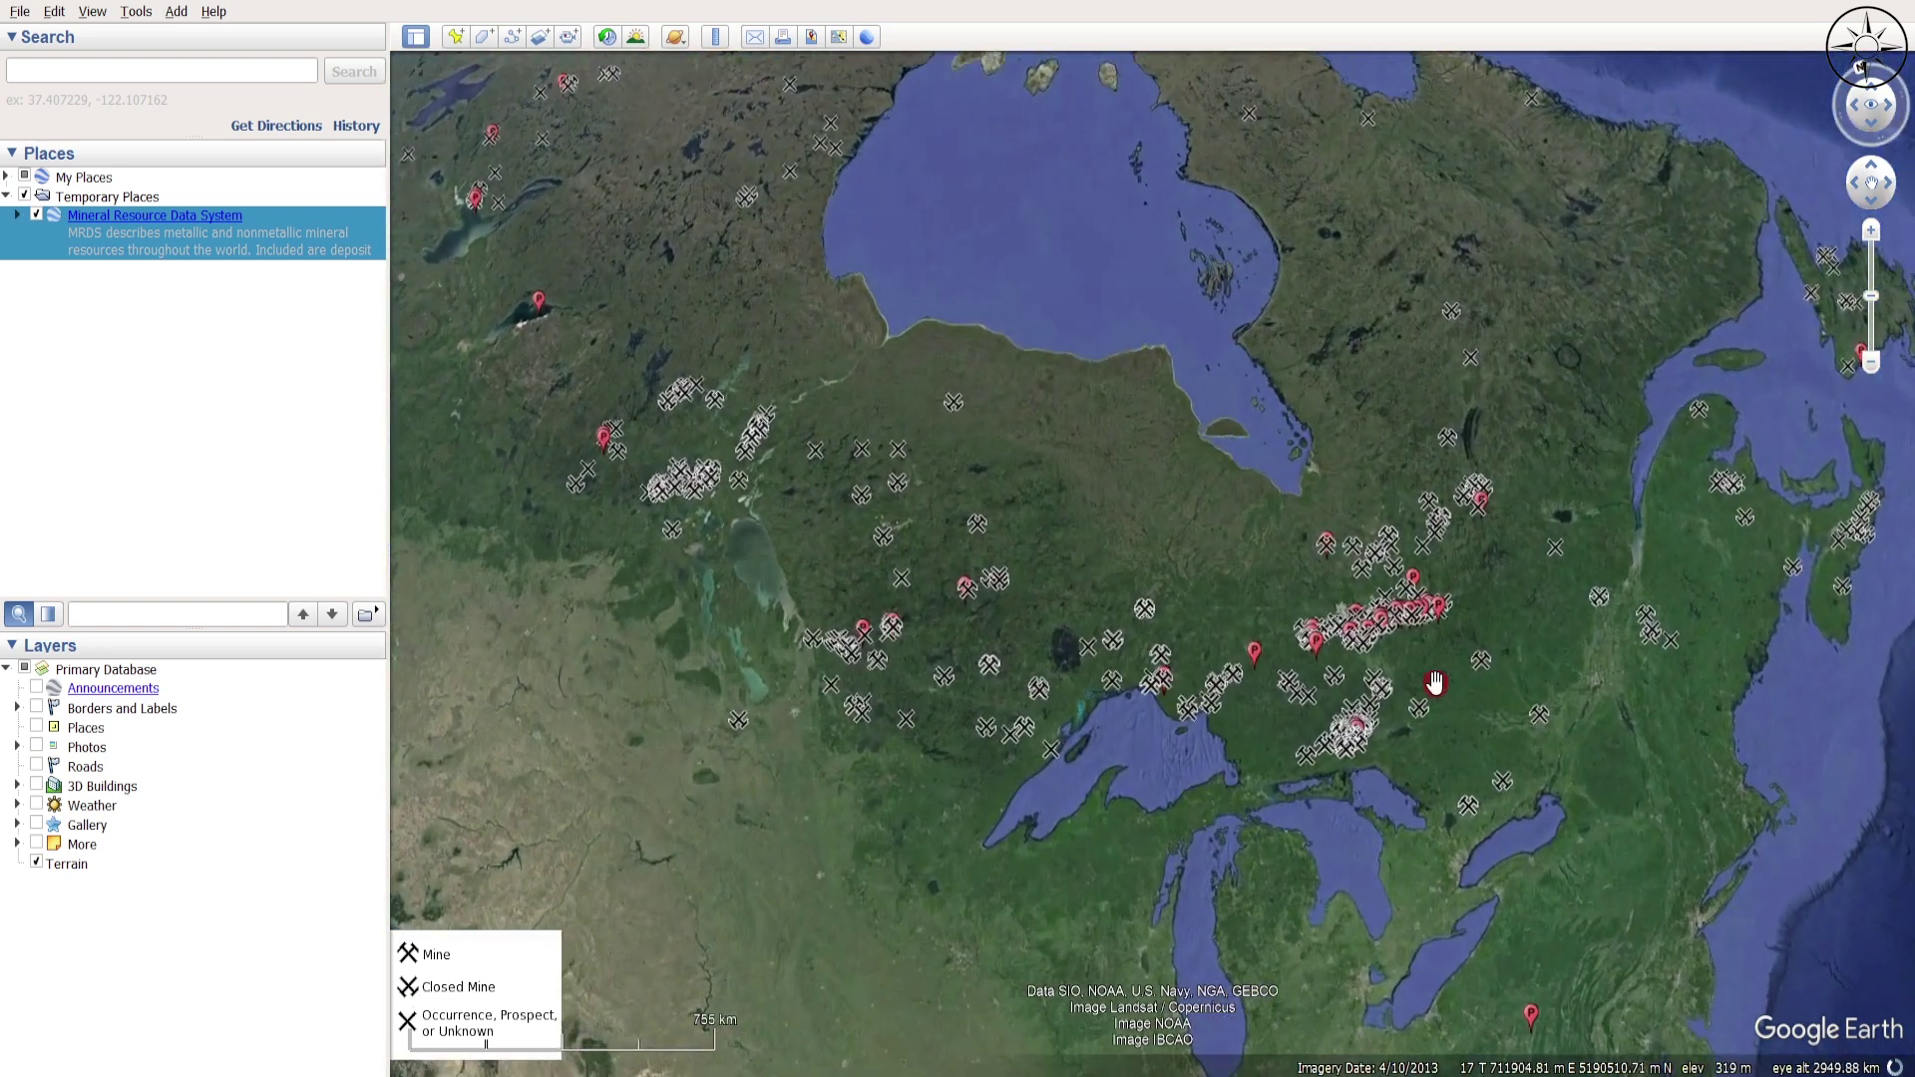
pyautogui.scroll(3, 1283, 688)
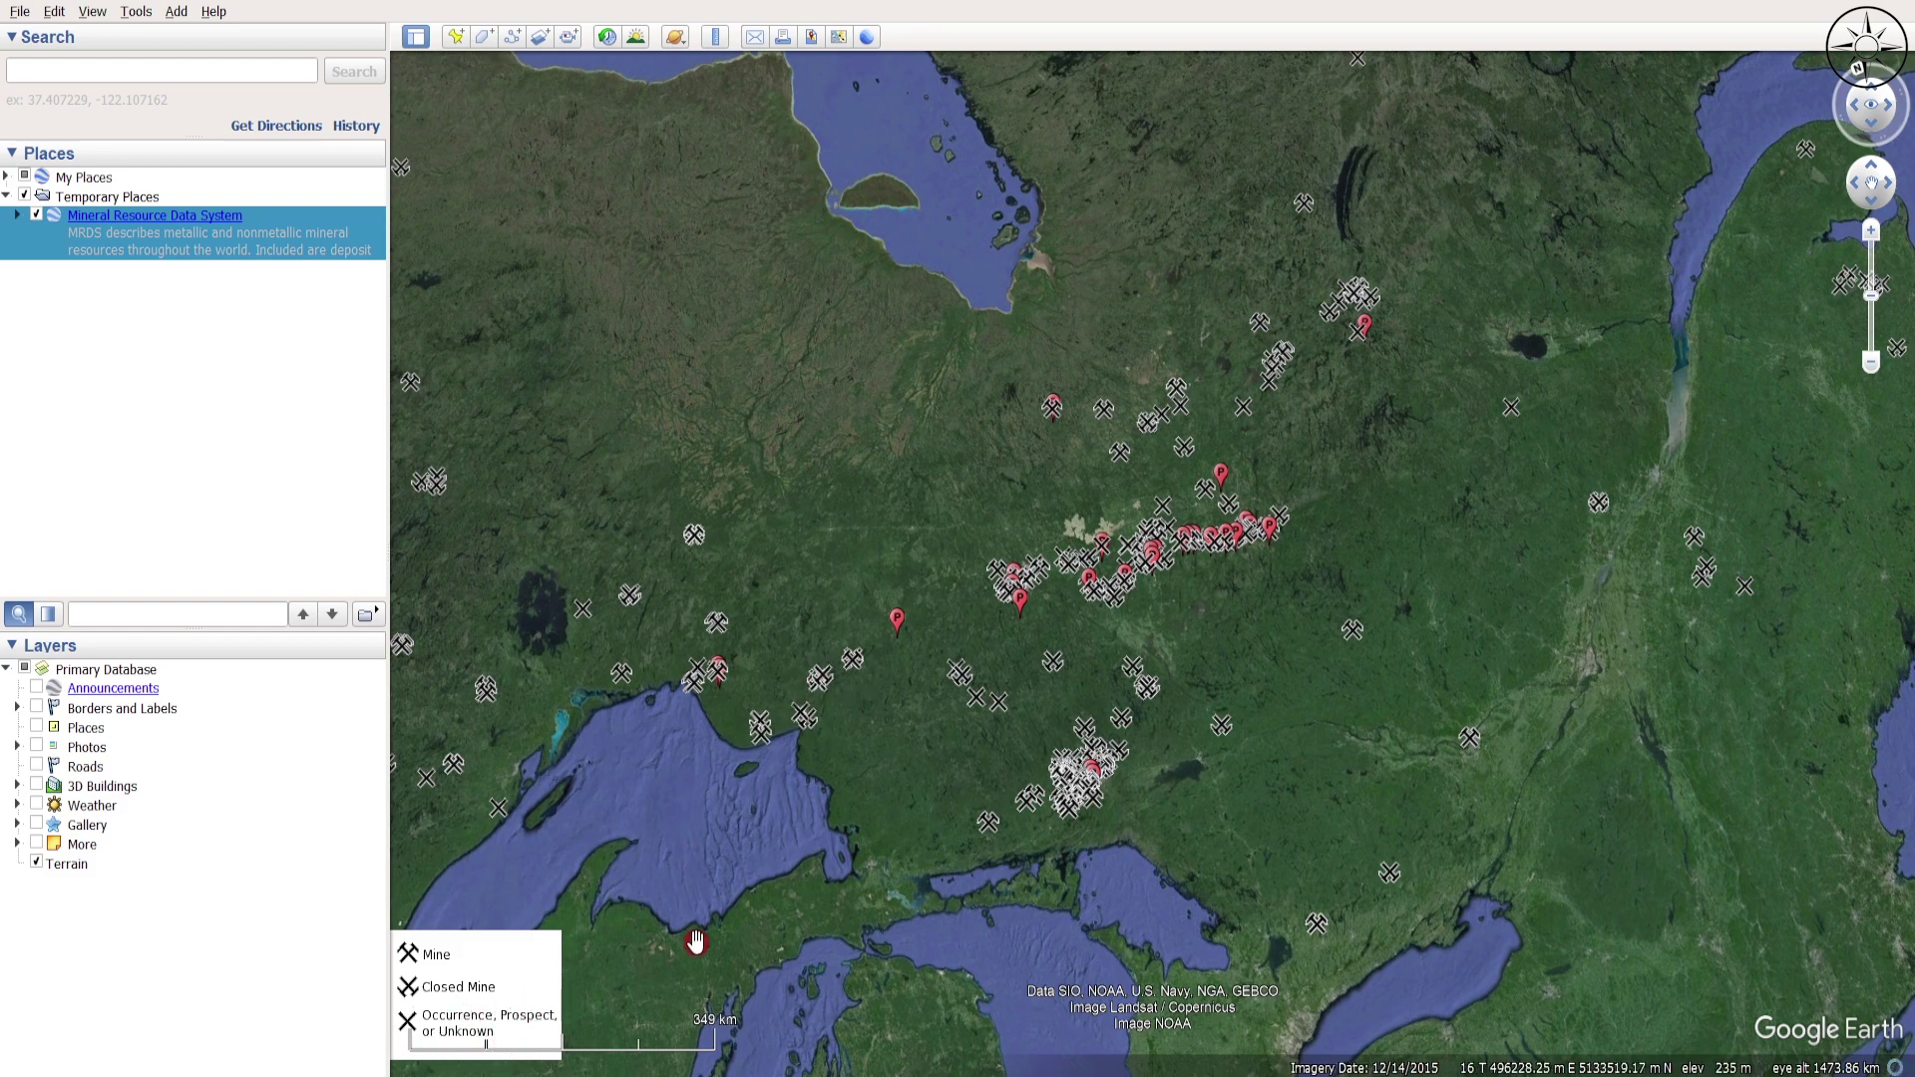
pyautogui.scroll(3, 1146, 569)
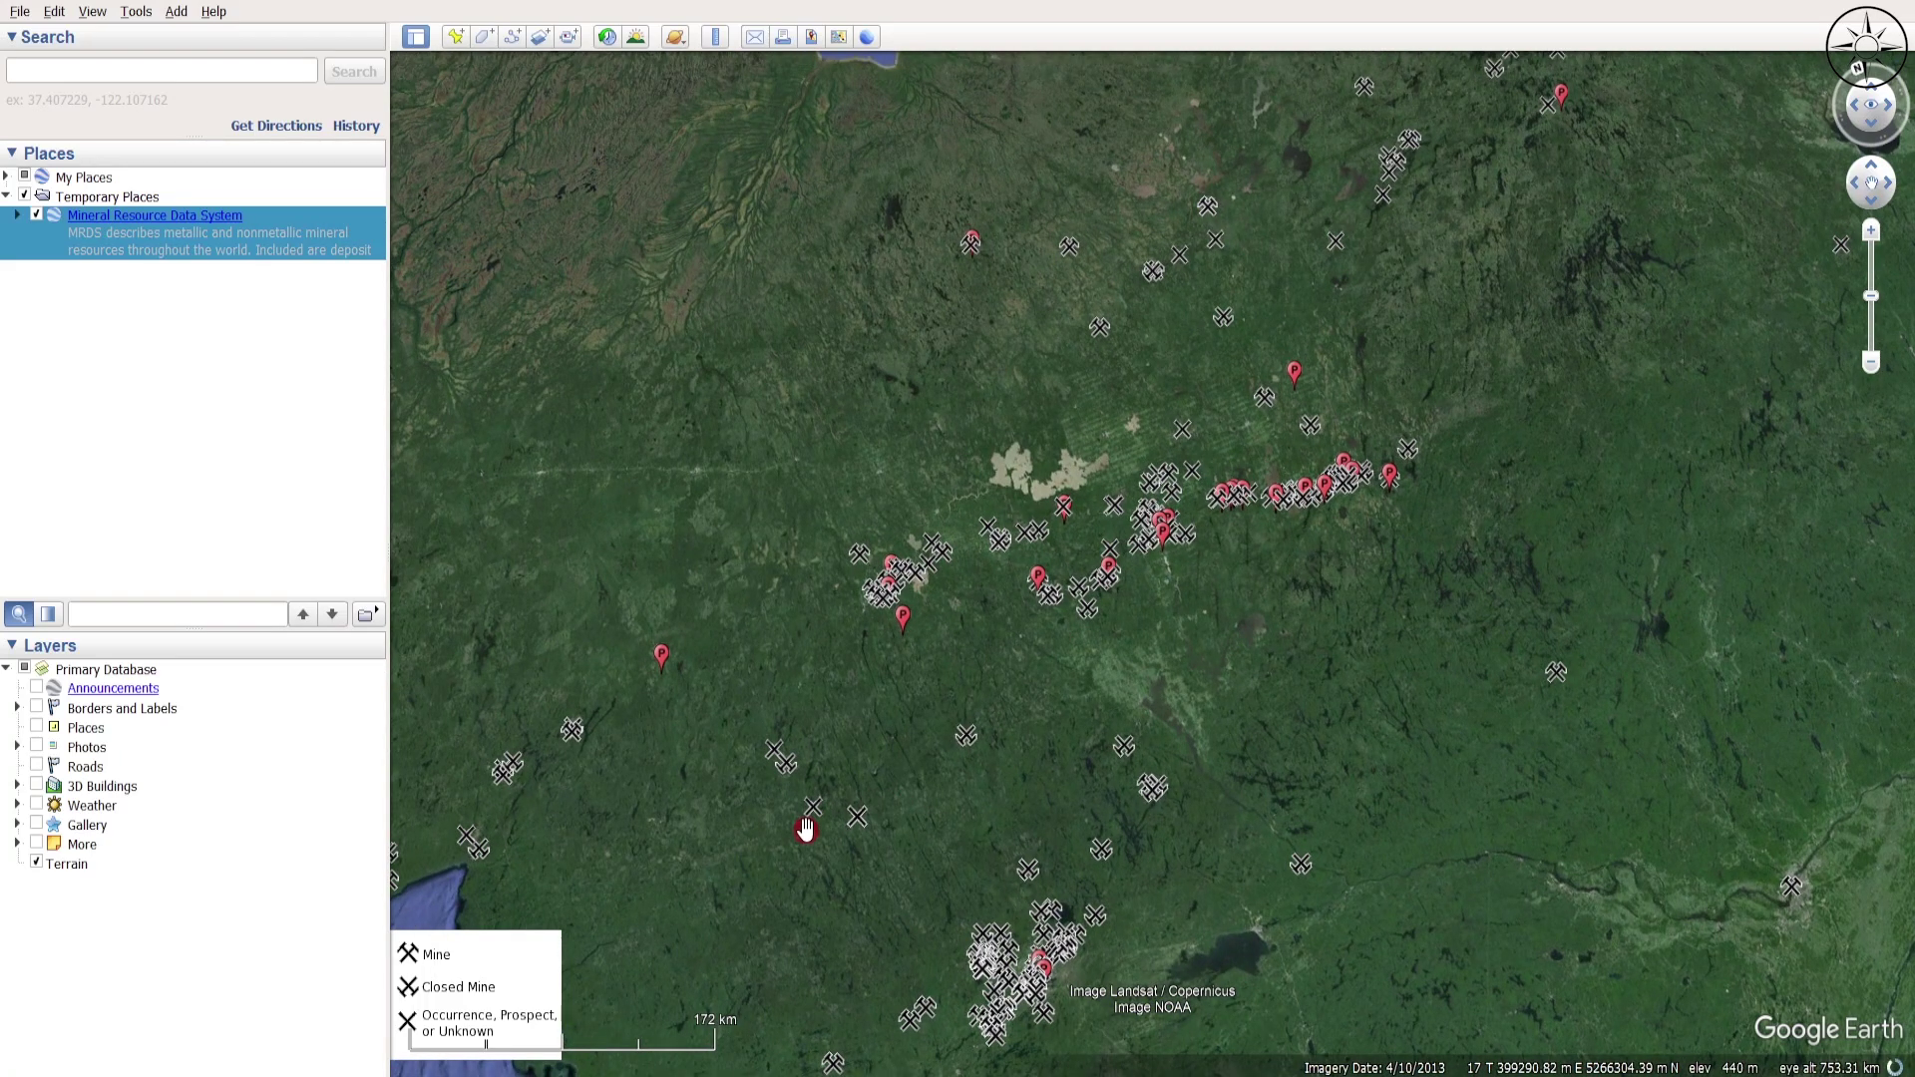
pyautogui.scroll(3, 958, 782)
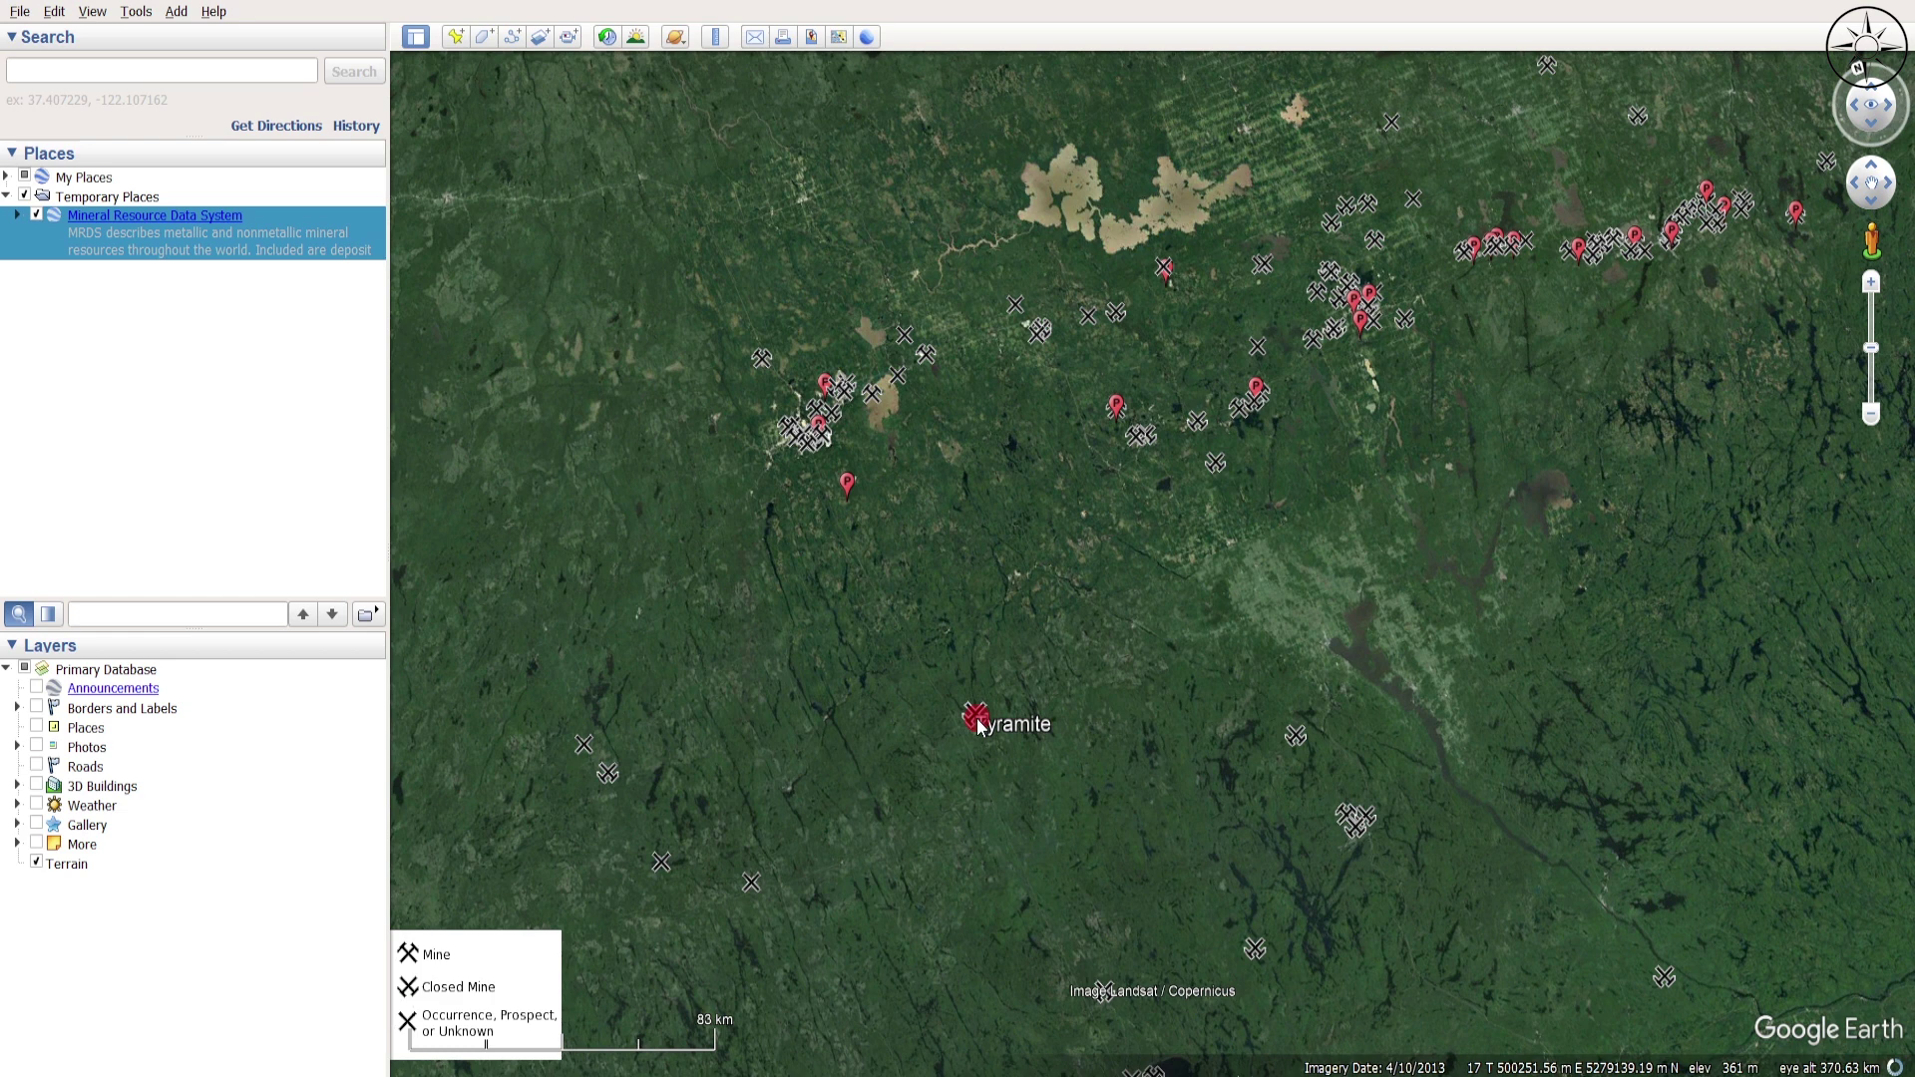
# Step: View and close the Tyramite and Hoyle Pond mine record balloons
pyautogui.click(977, 720)
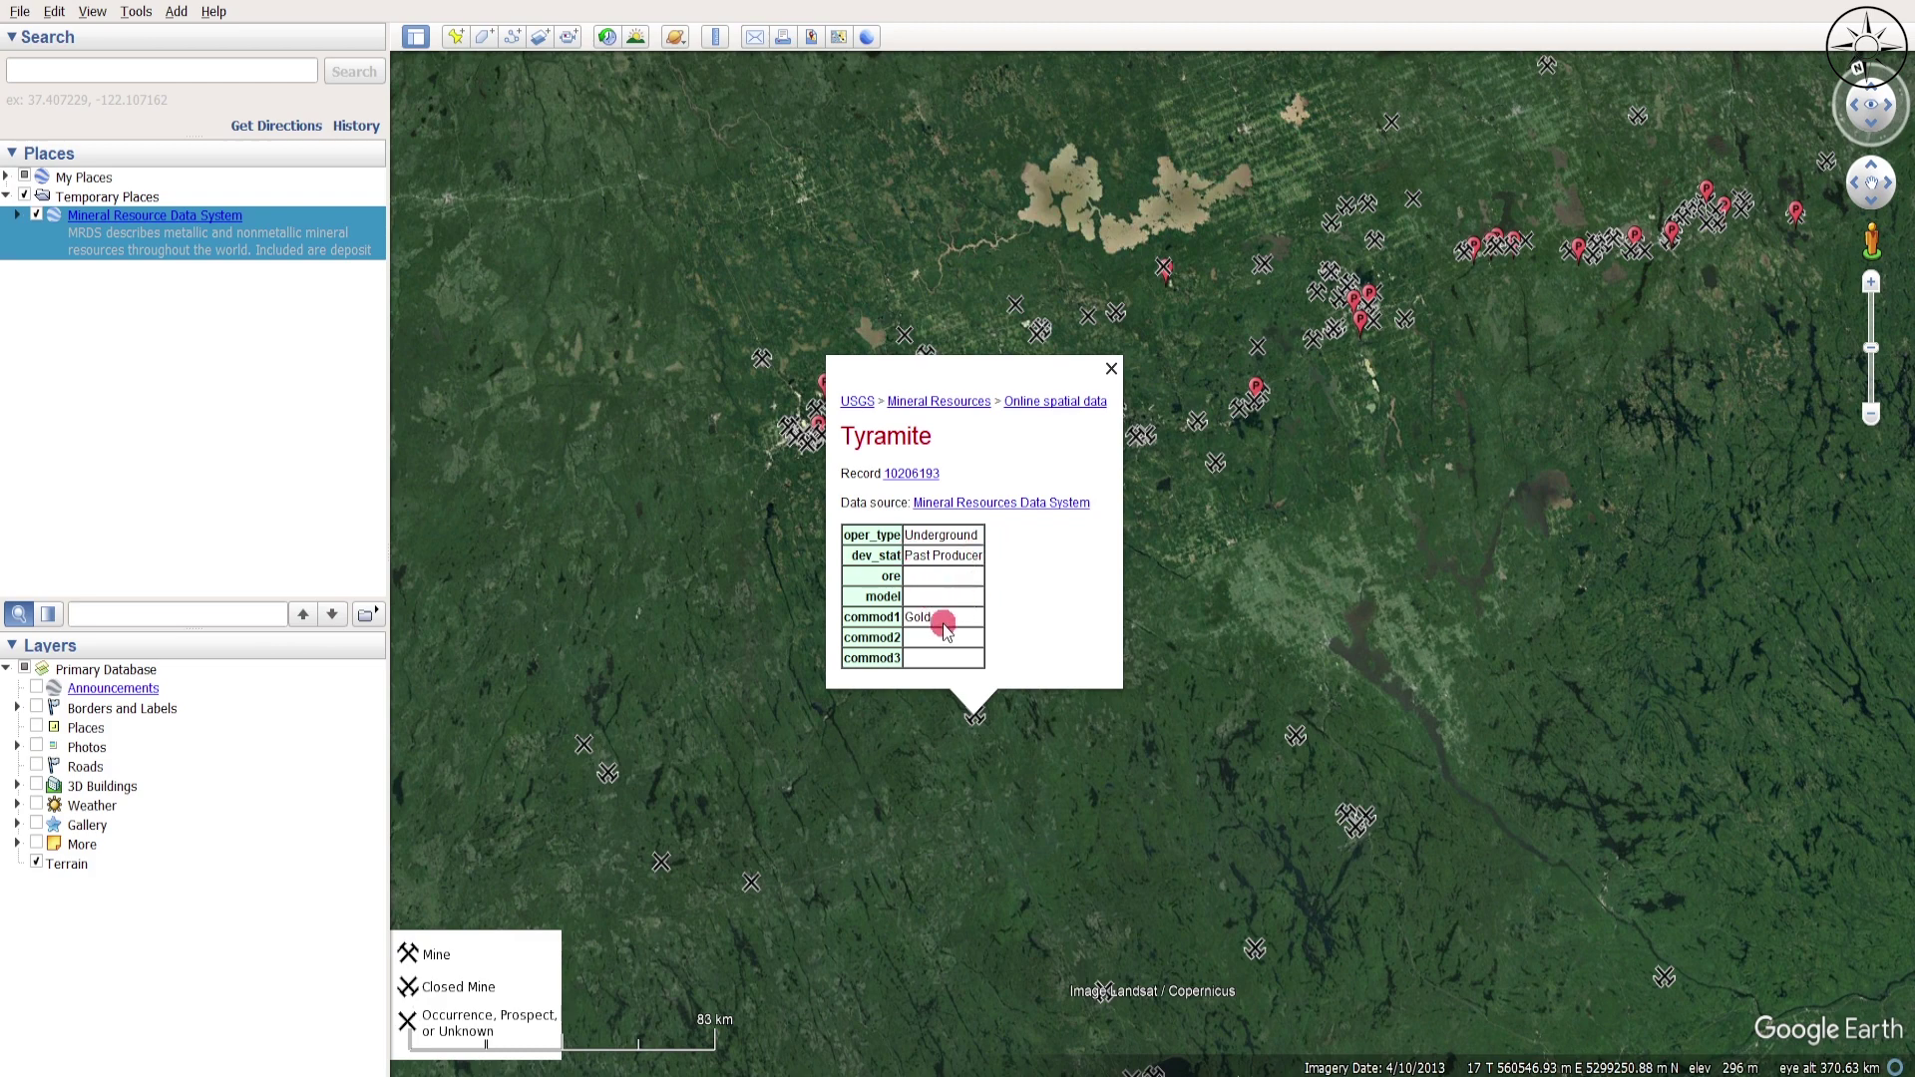
pyautogui.click(1110, 369)
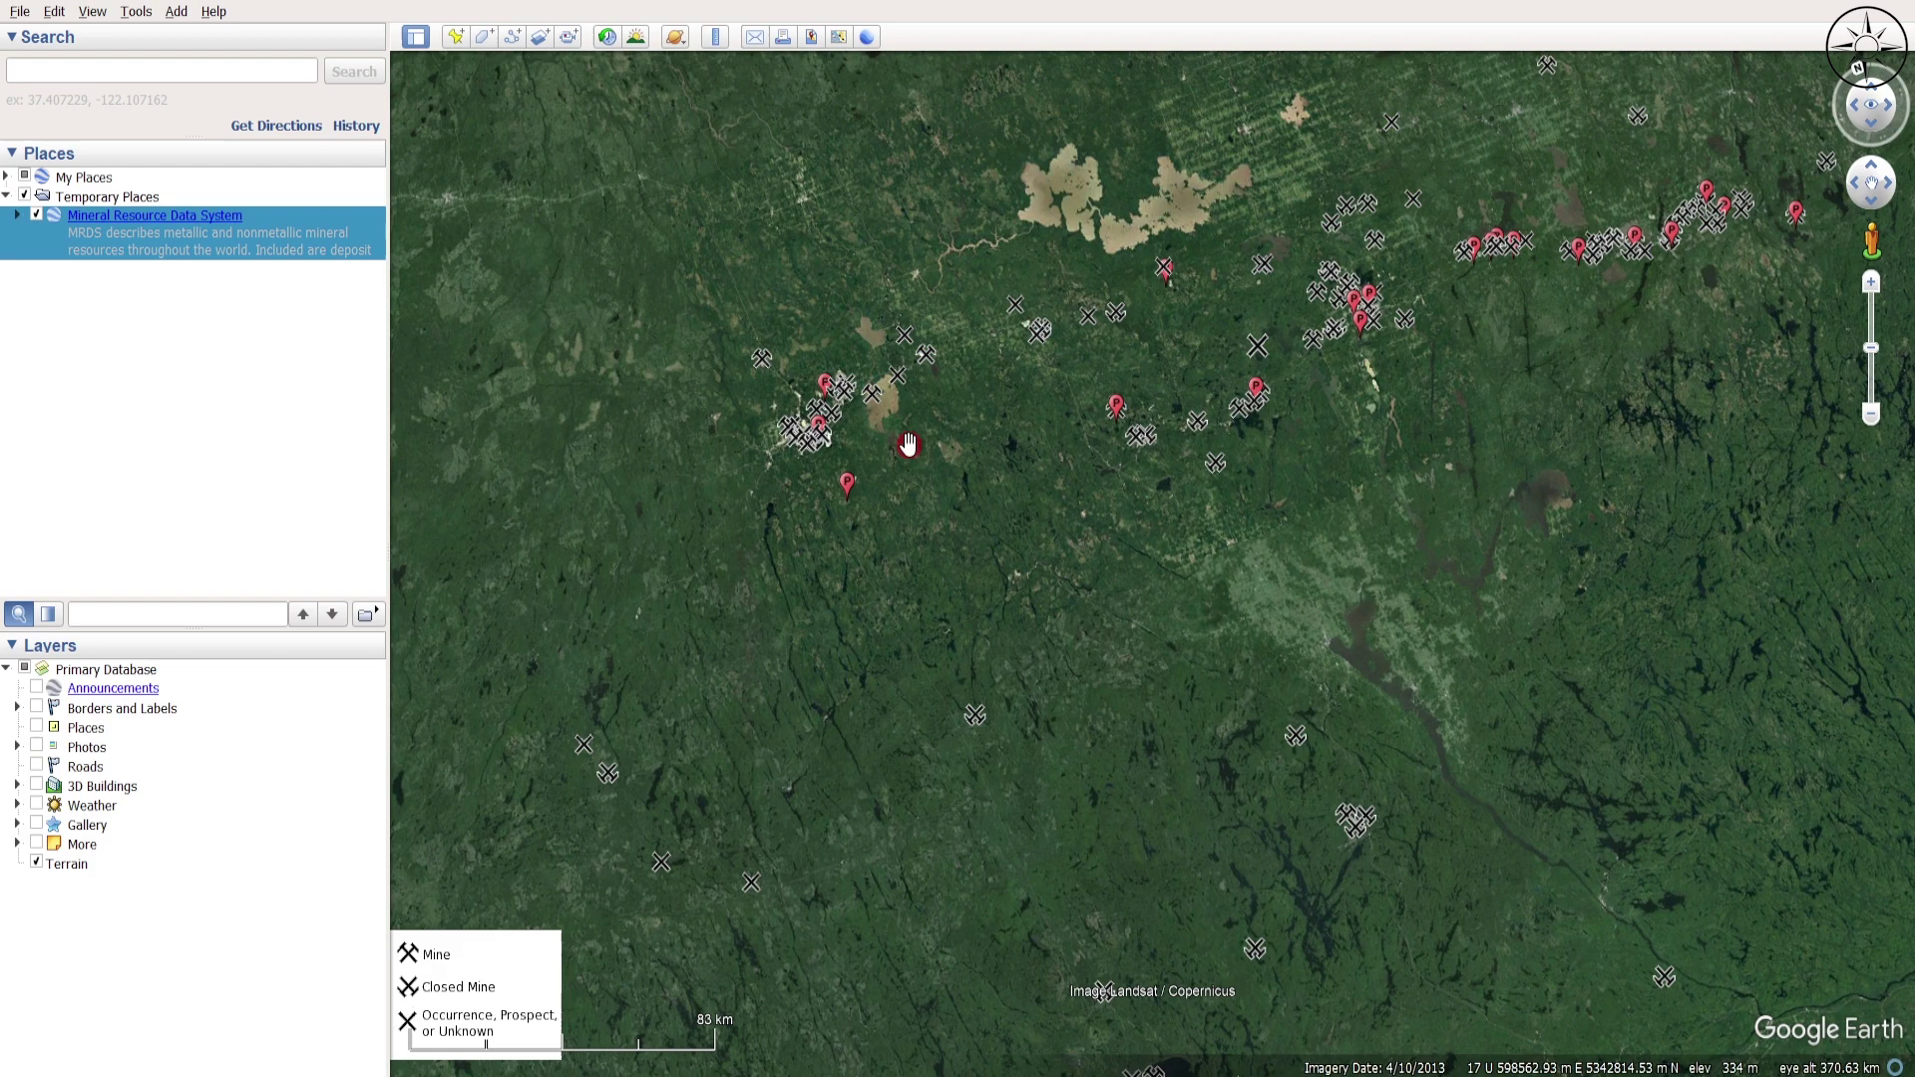
pyautogui.click(850, 481)
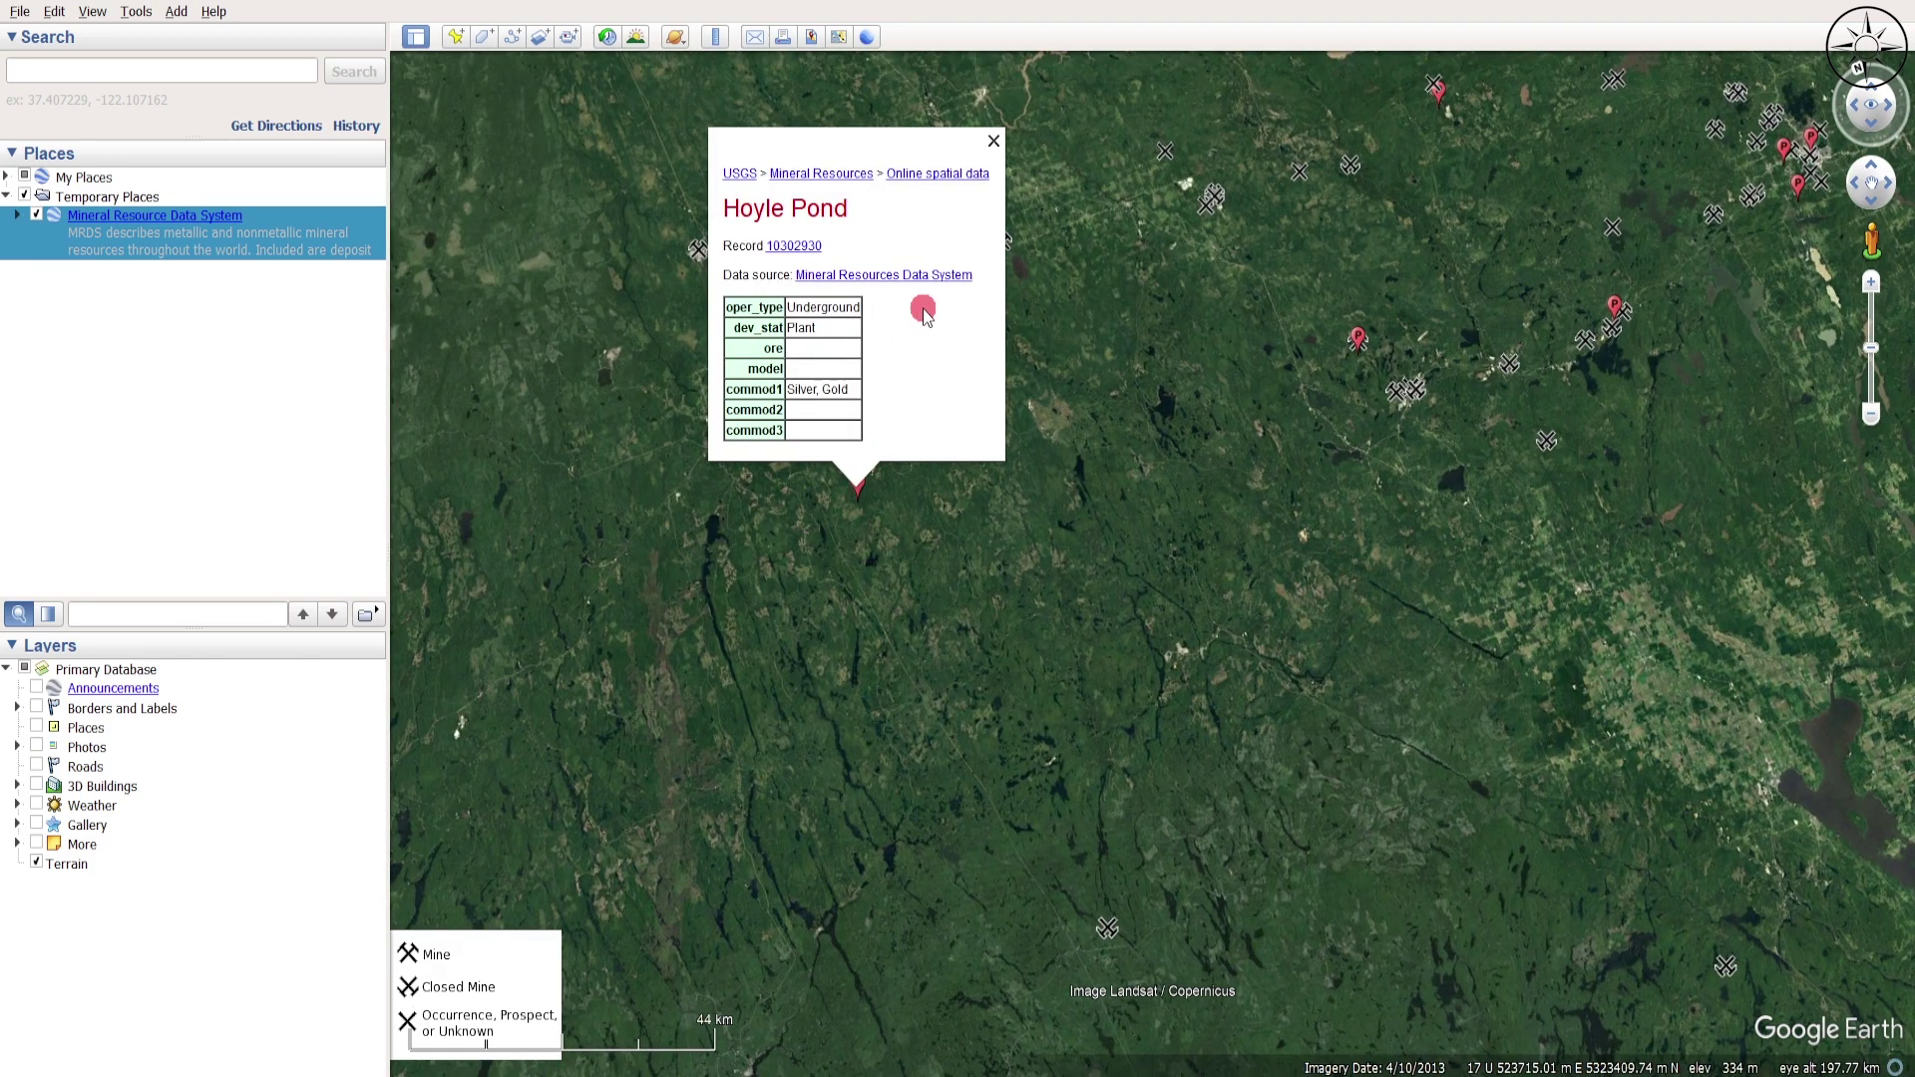
pyautogui.click(994, 143)
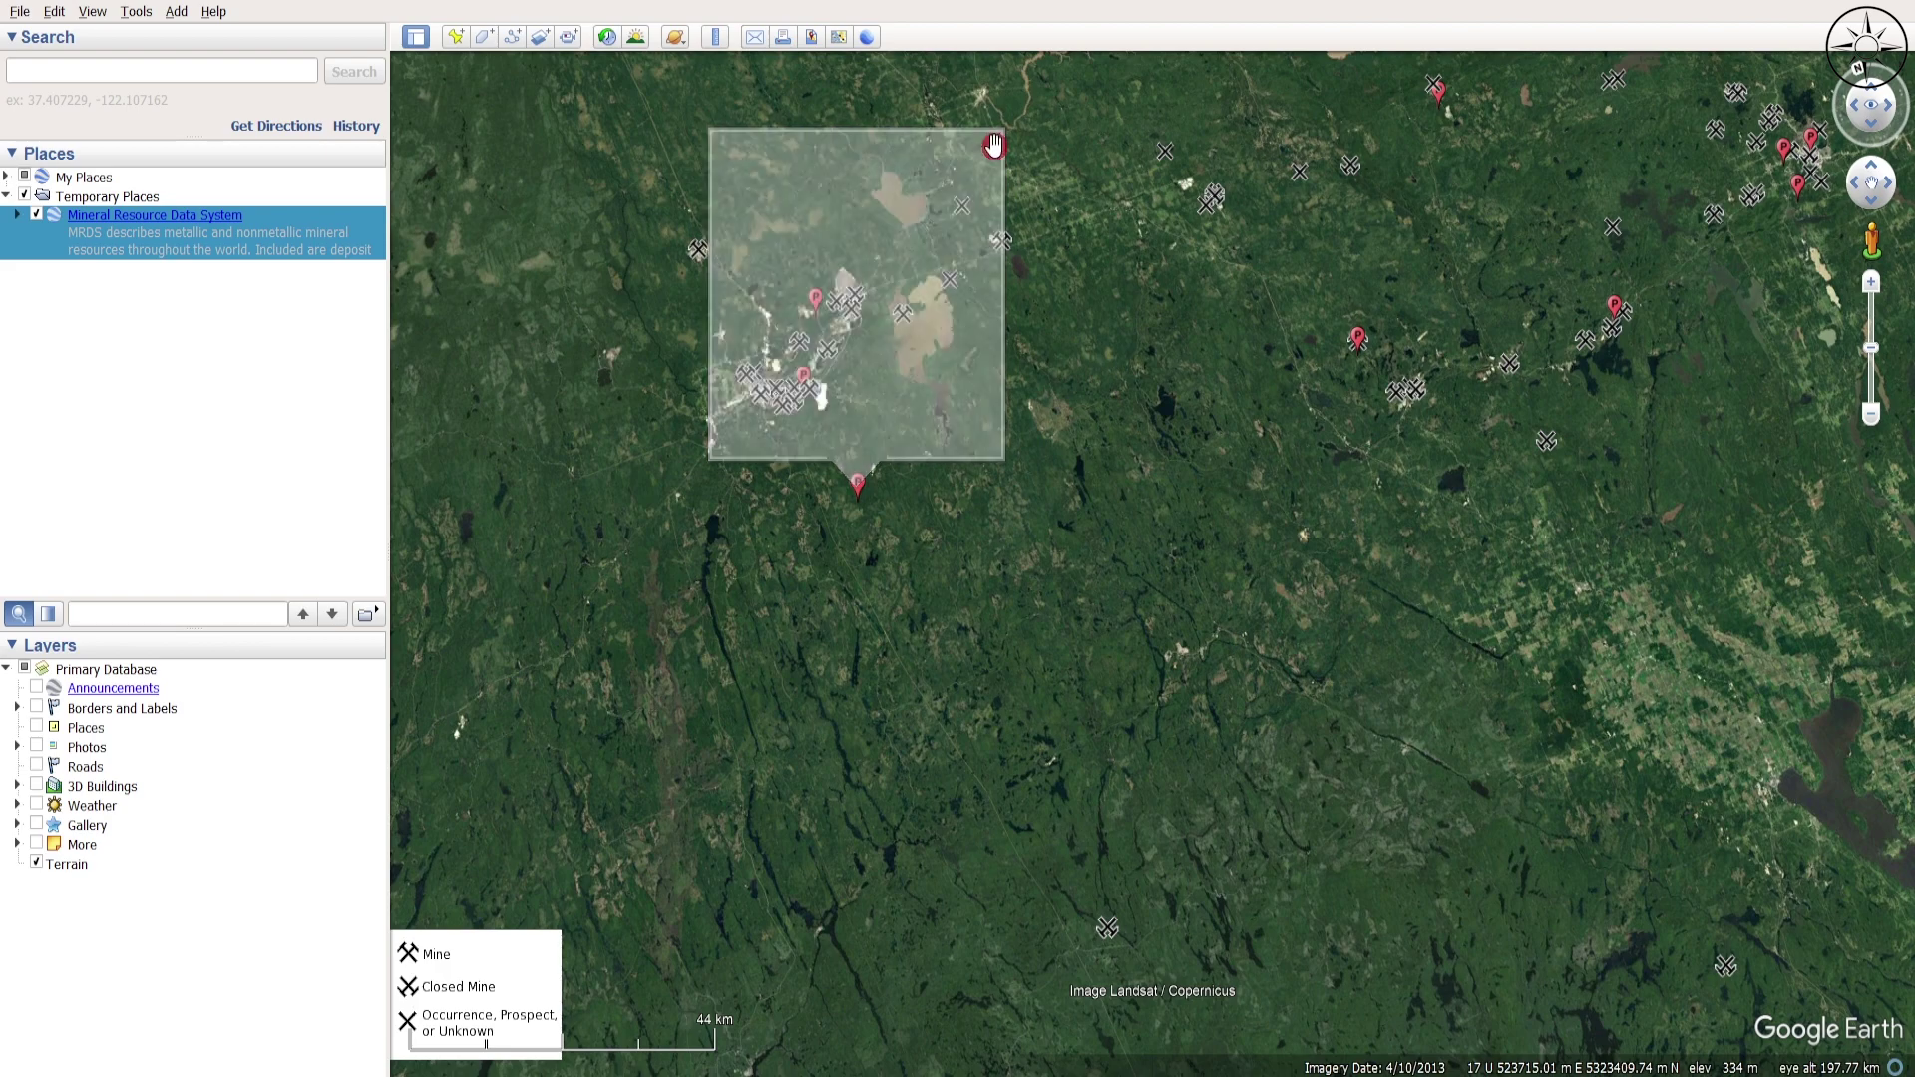
# Step: Zoom out and pan west to show British Columbia's gold mine placemarks
pyautogui.scroll(-6, 962, 504)
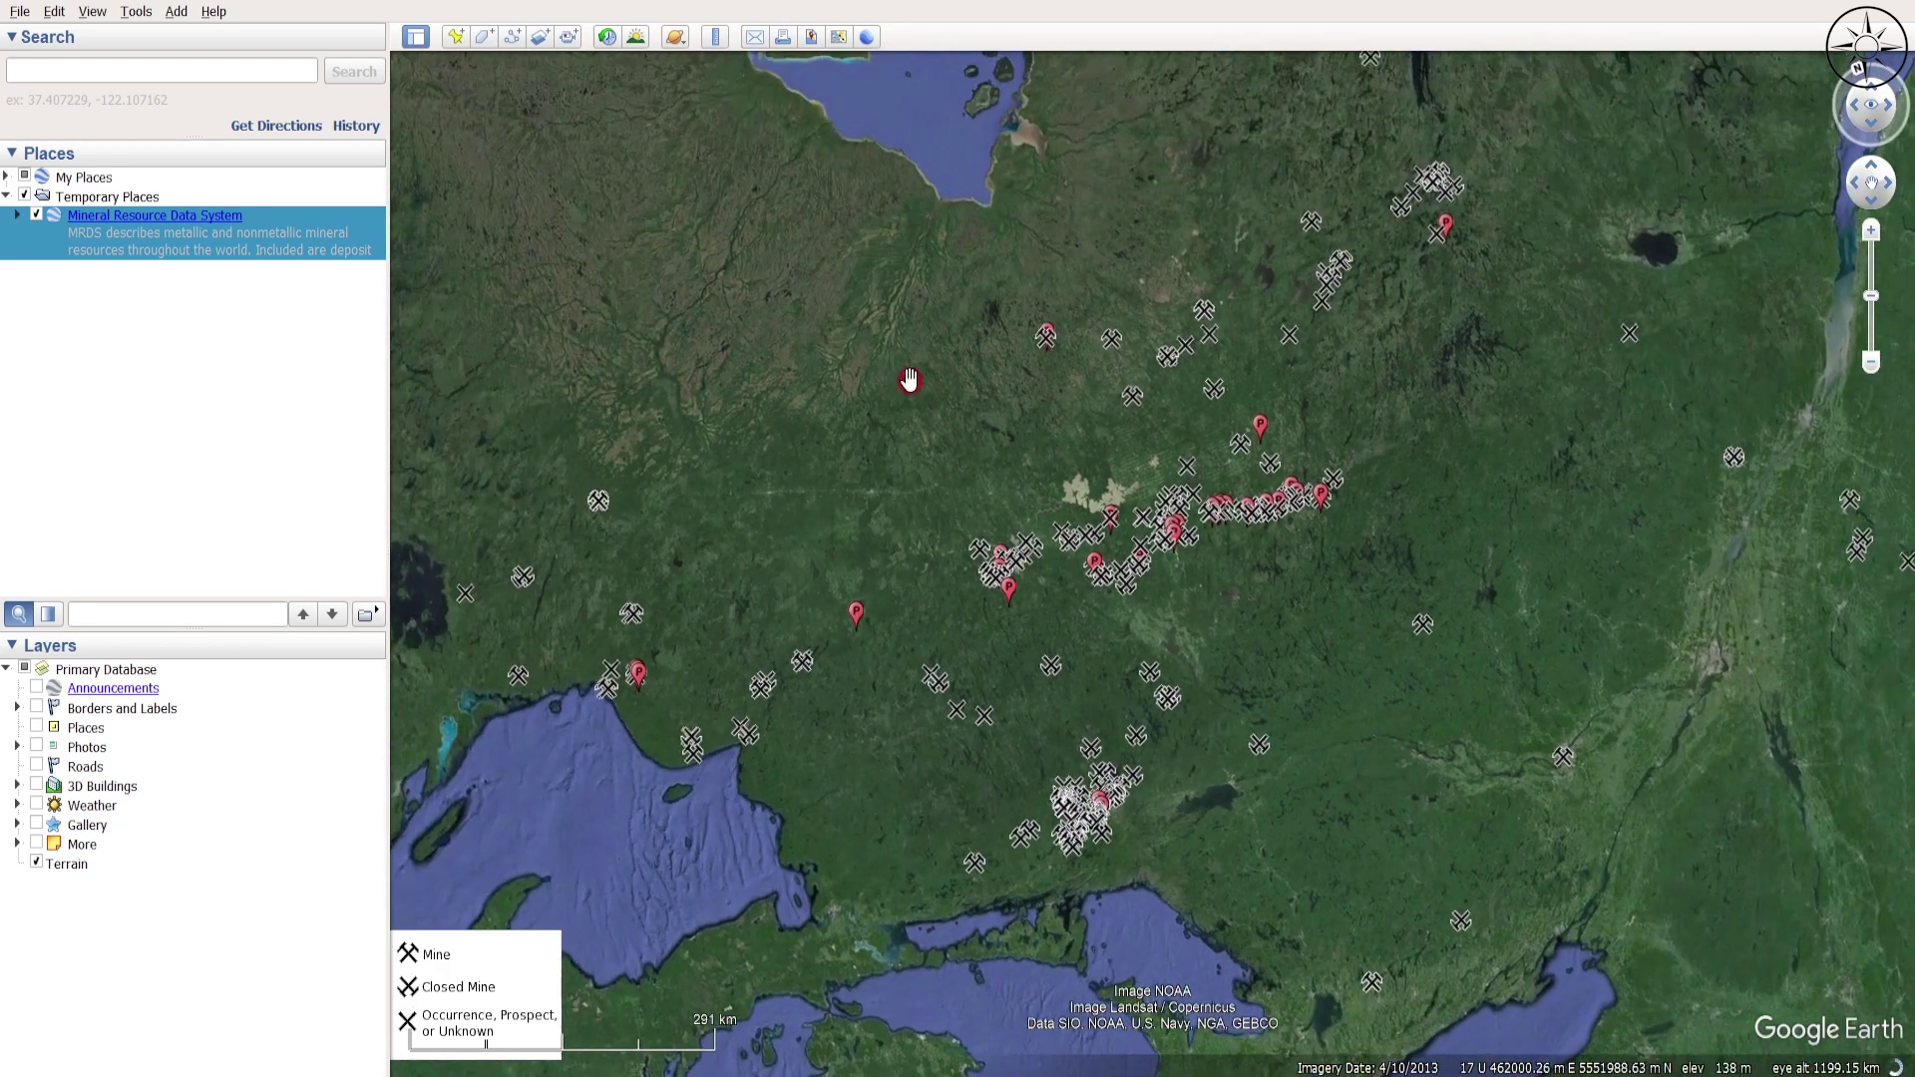
pyautogui.scroll(-3, 909, 379)
pyautogui.scroll(-2, 972, 514)
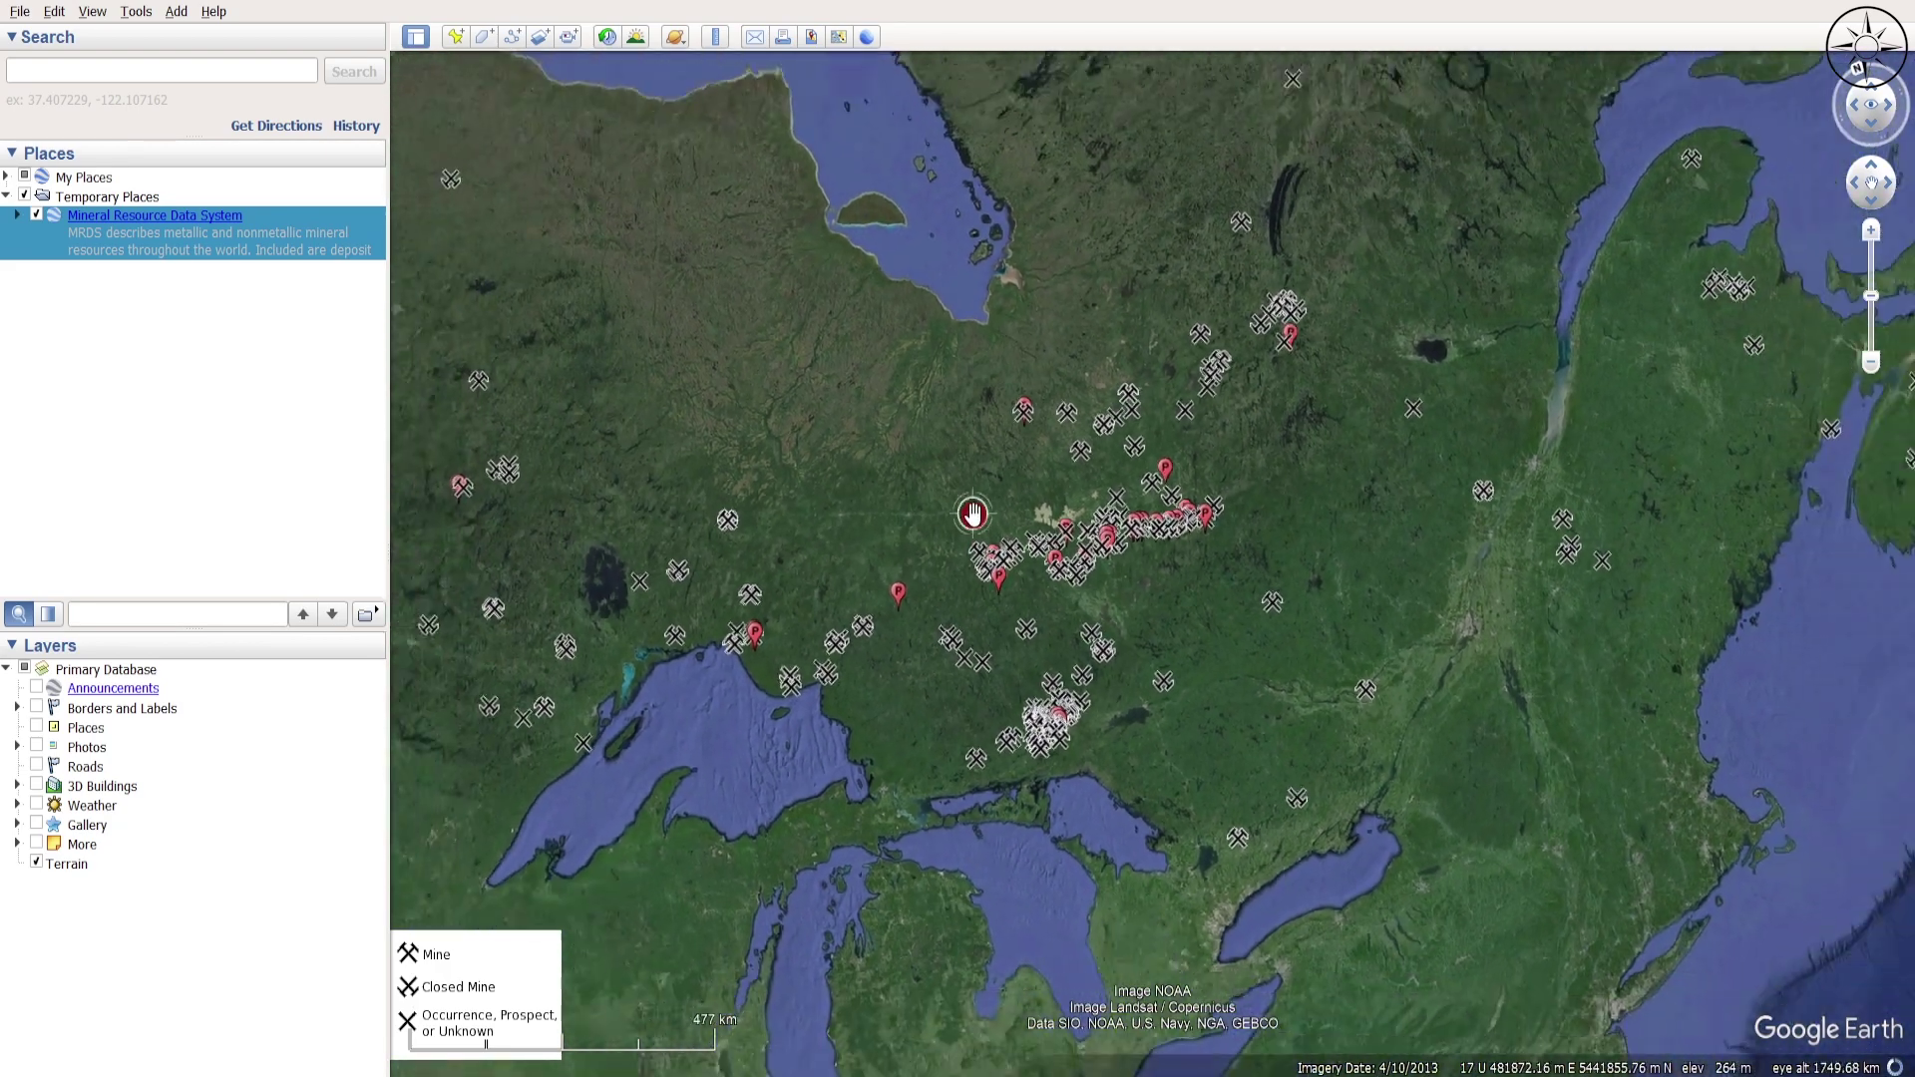
pyautogui.scroll(-3, 972, 514)
pyautogui.moveTo(851, 505); pyautogui.dragTo(1273, 486)
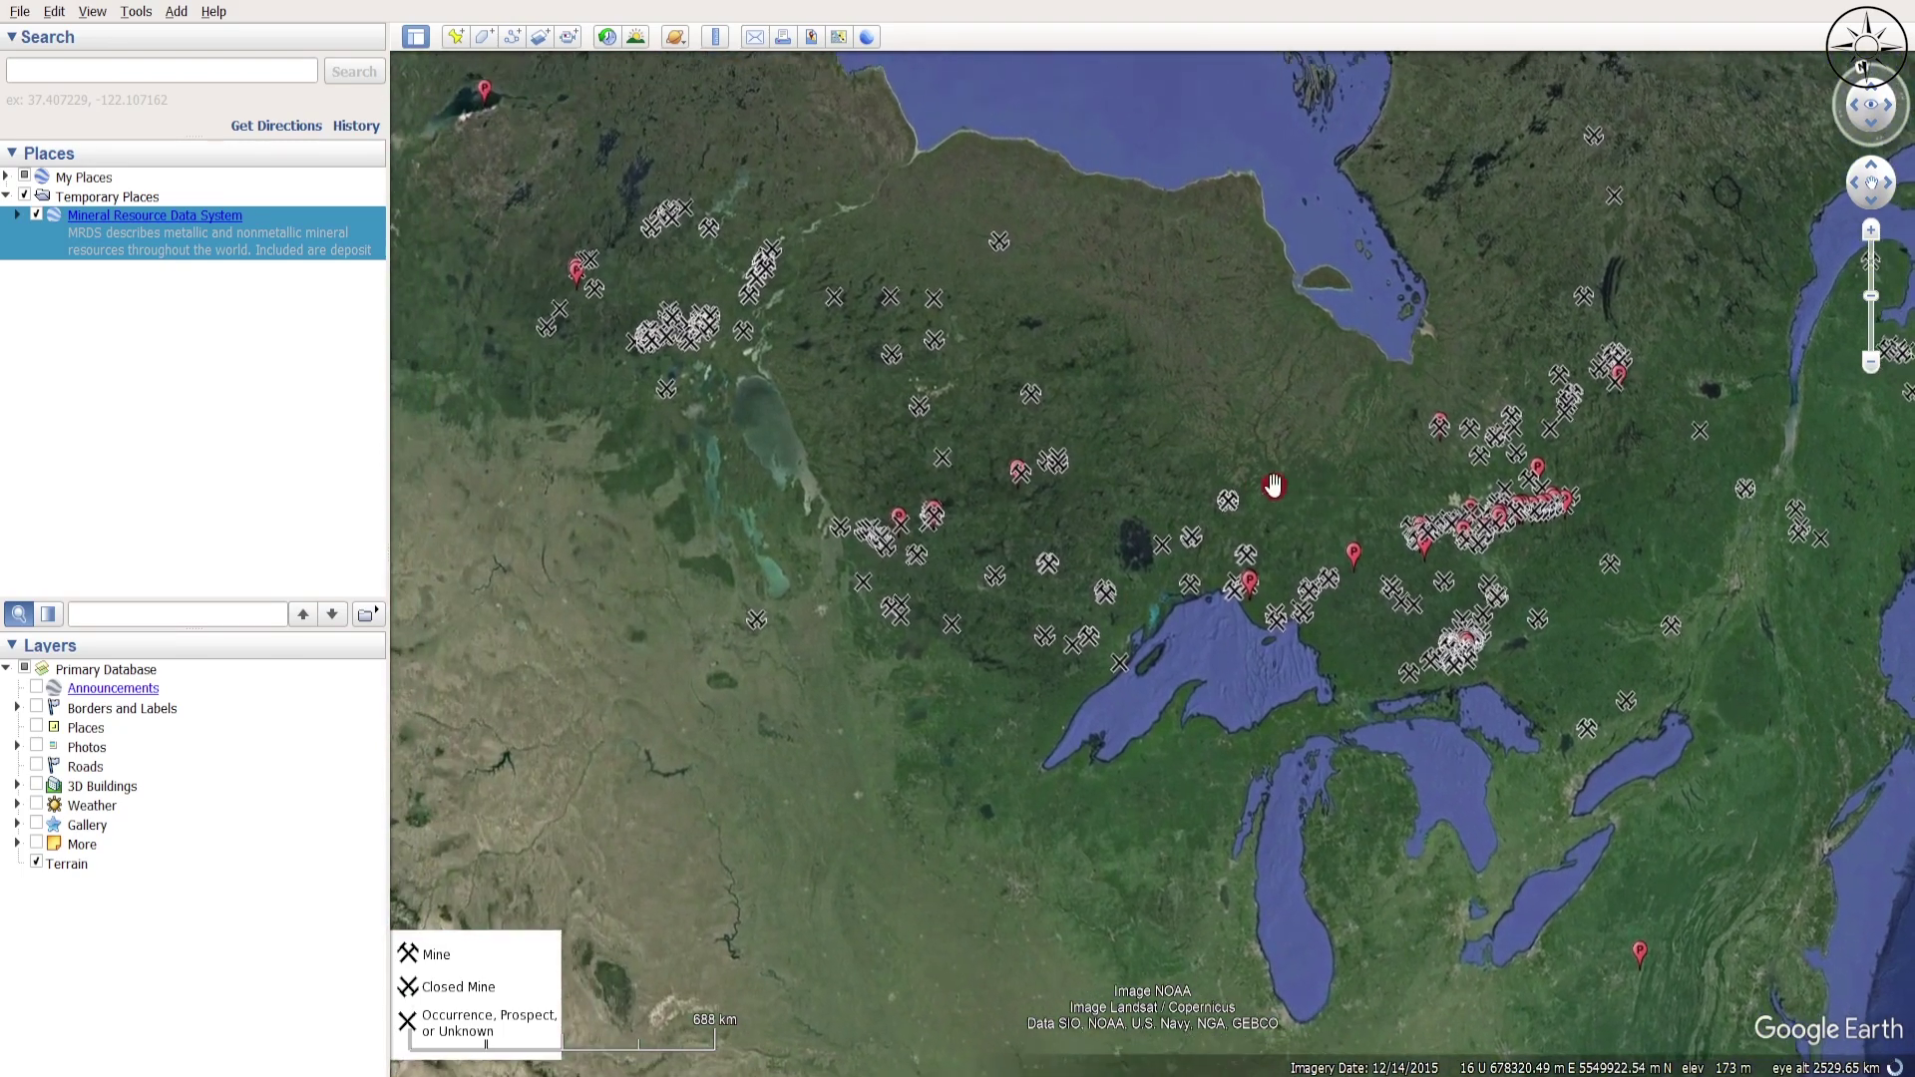
pyautogui.moveTo(799, 453); pyautogui.dragTo(1283, 333)
pyautogui.moveTo(761, 482); pyautogui.dragTo(943, 519)
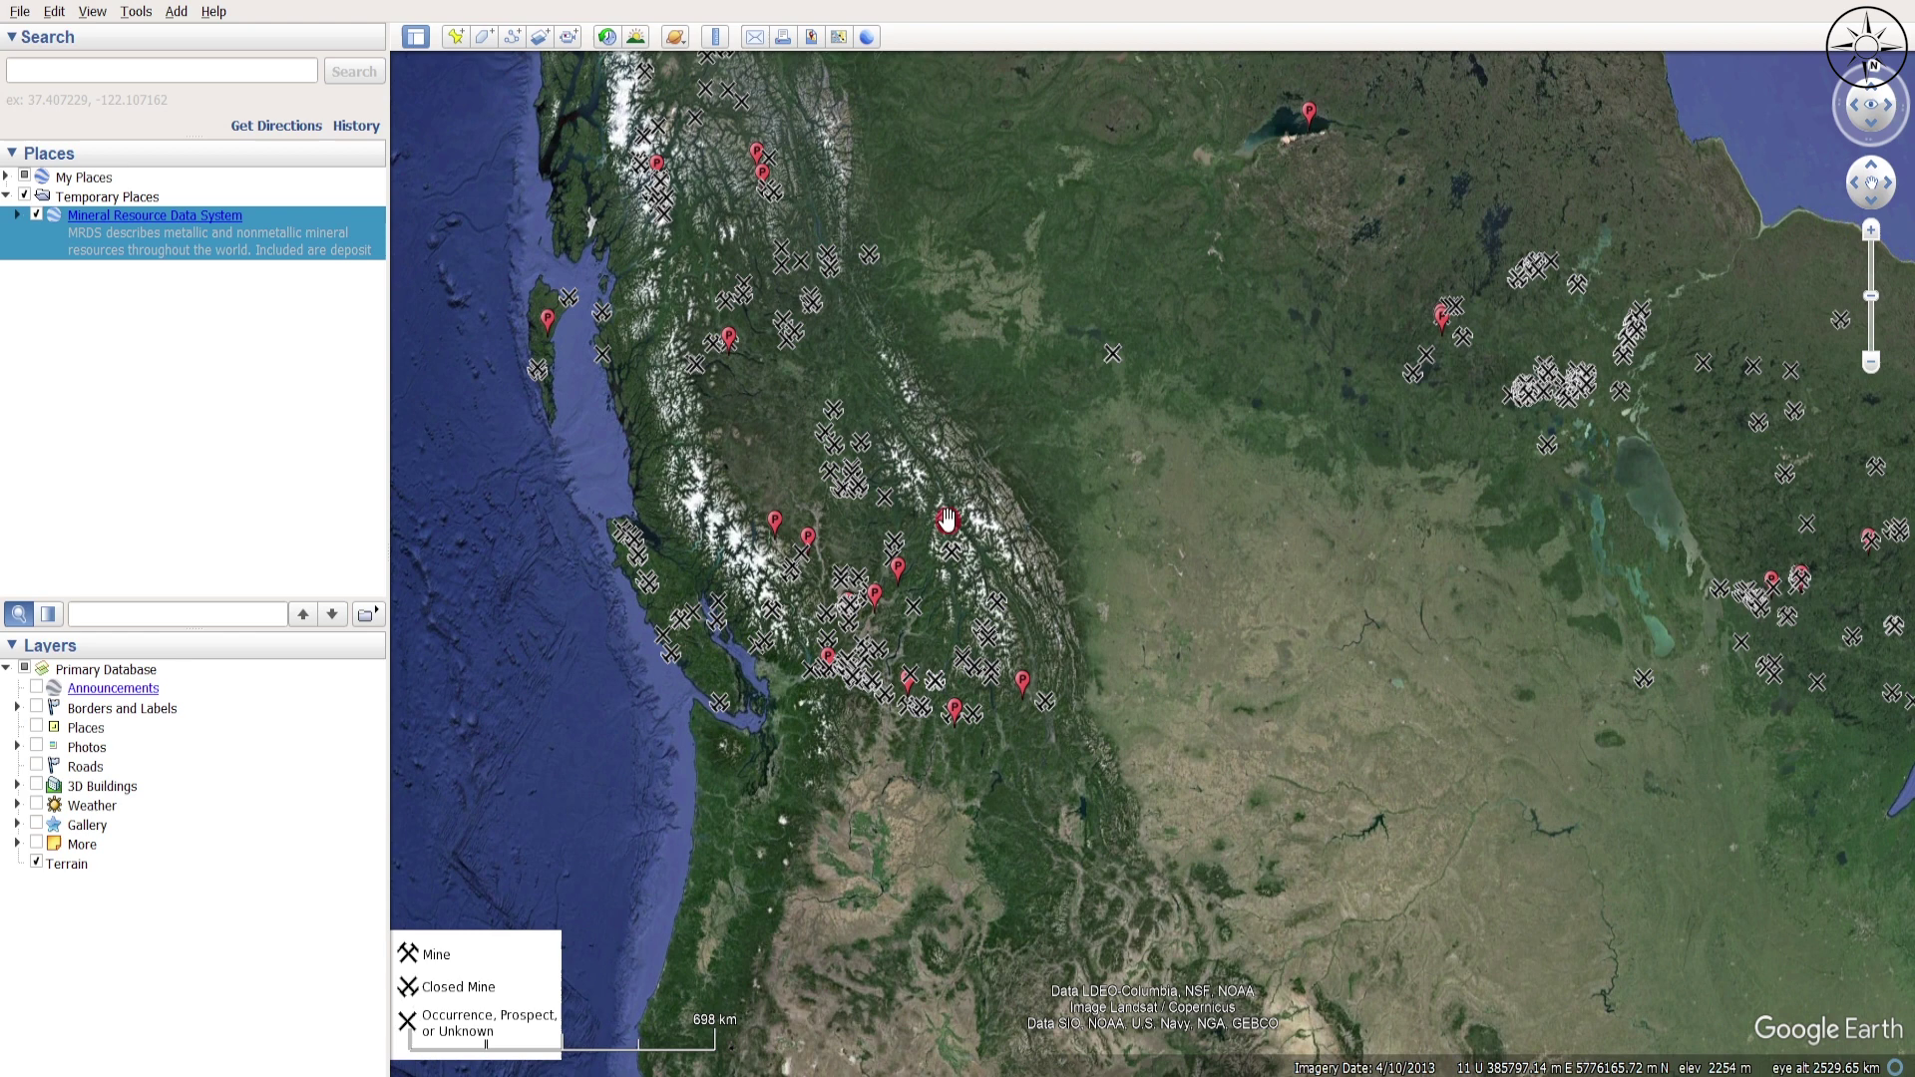